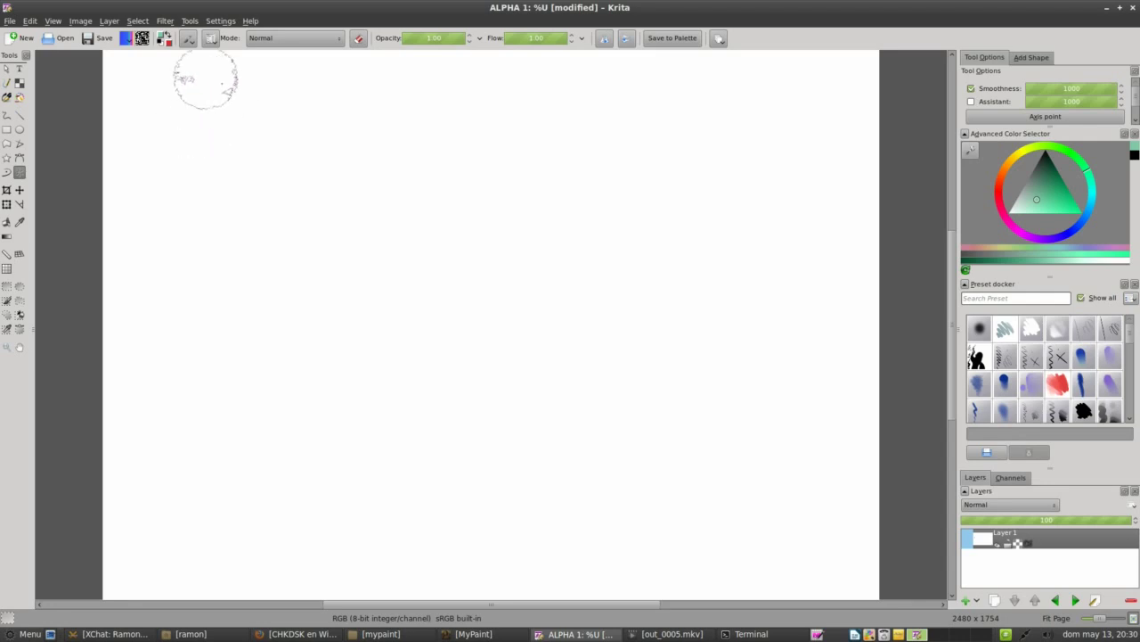
Open the brush editor from the toolbar to show the engine list, Size curve and scratchpad
click(189, 39)
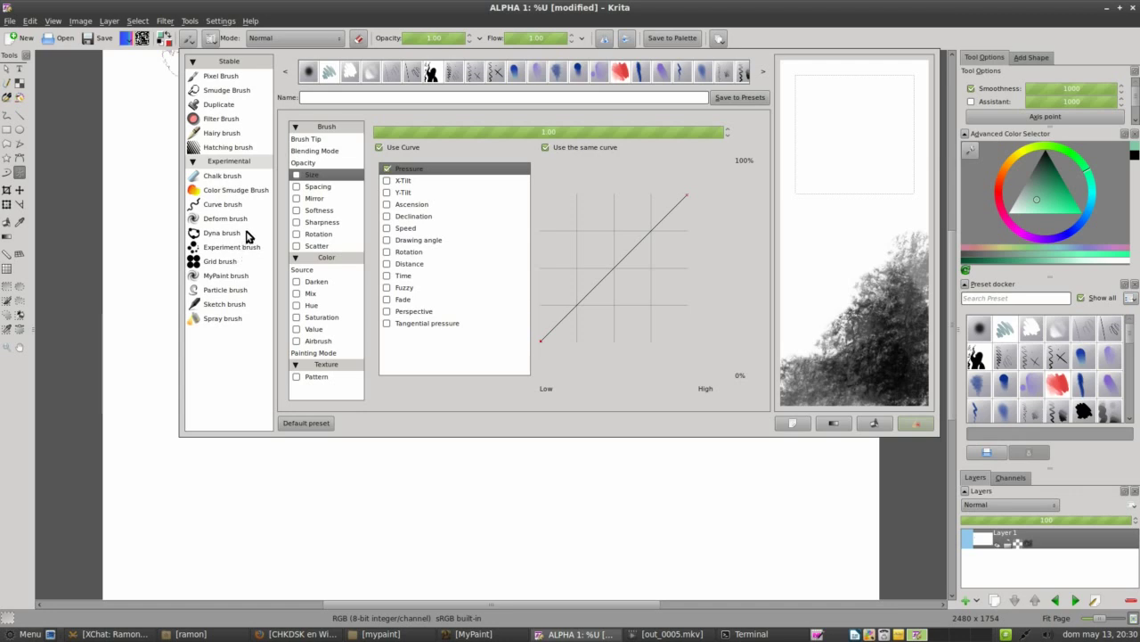
Switch to the Pixel Brush engine, paint and clear test strokes, then fill the scratchpad with the gradient
click(218, 77)
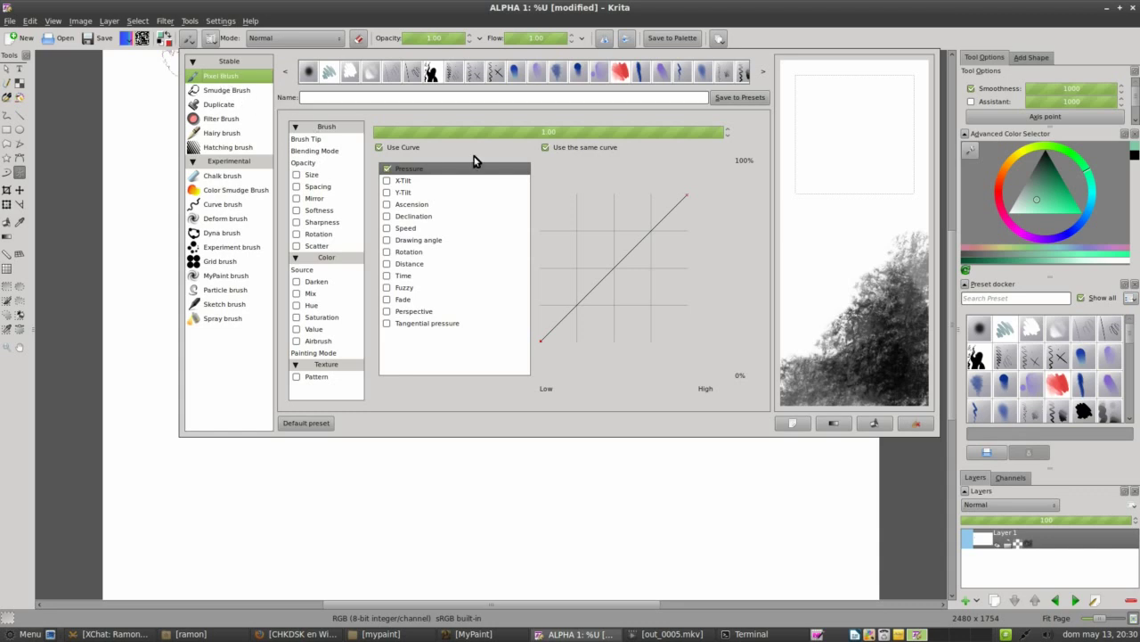
mouse_move(848, 237)
mouse_down()
mouse_move(829, 281)
mouse_move(843, 314)
mouse_up()
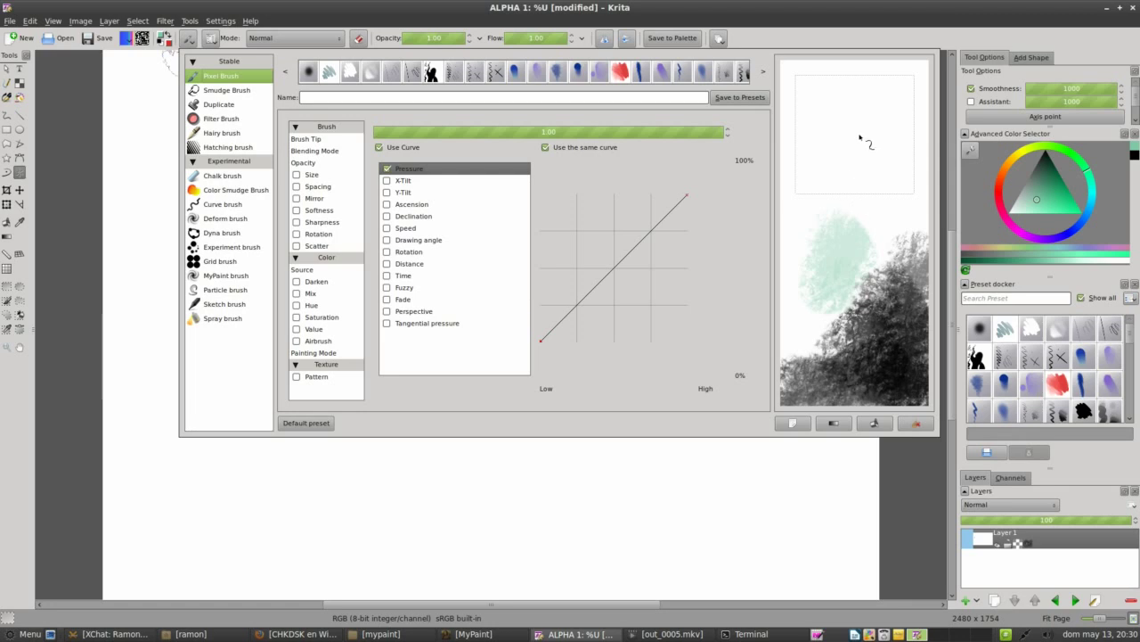
mouse_move(861, 136)
mouse_down()
mouse_move(838, 182)
mouse_move(868, 213)
mouse_move(829, 208)
mouse_move(867, 242)
mouse_move(836, 285)
mouse_move(834, 327)
mouse_move(839, 344)
mouse_move(887, 363)
mouse_move(898, 311)
mouse_move(897, 152)
mouse_move(815, 150)
mouse_move(811, 365)
mouse_up()
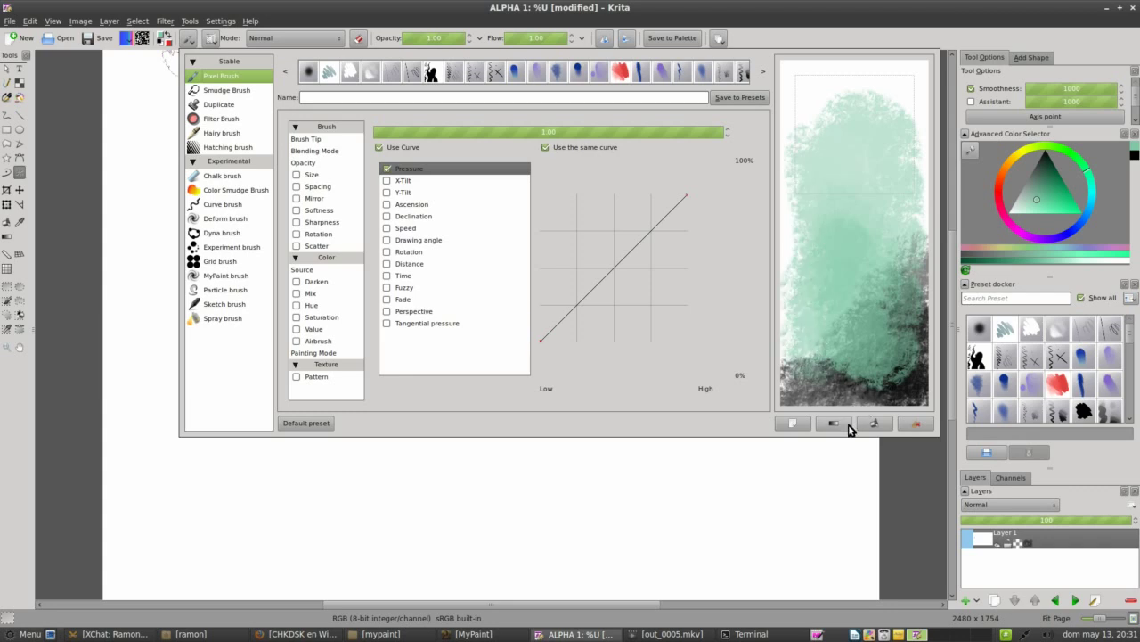
click(917, 428)
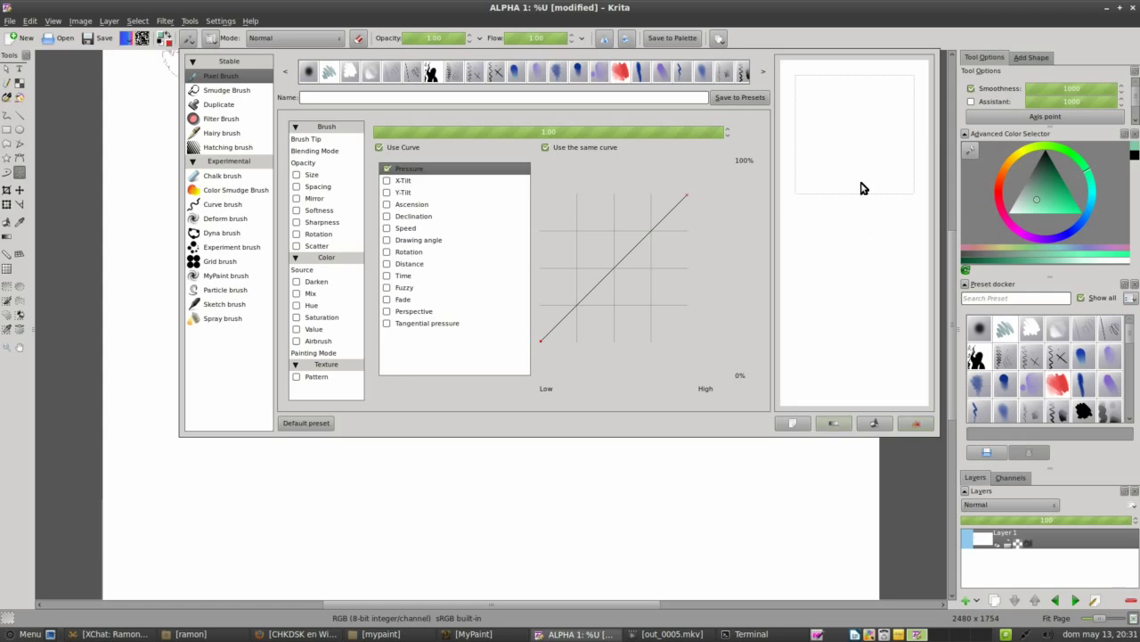
drag(862, 188, 863, 376)
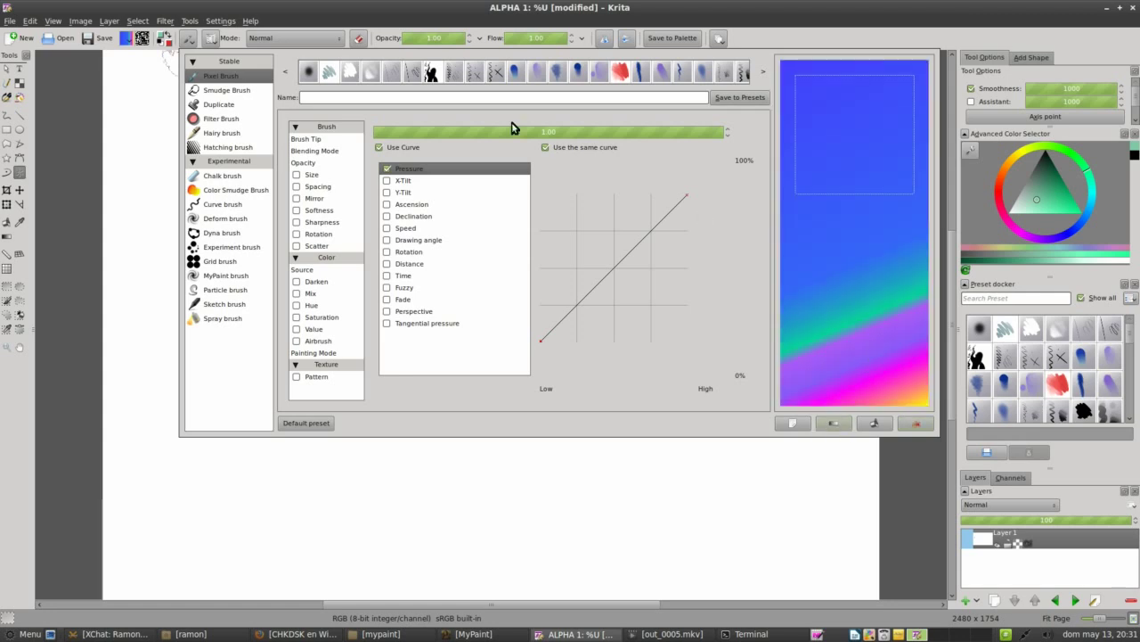
Make Abstract 3 the current gradient
click(127, 42)
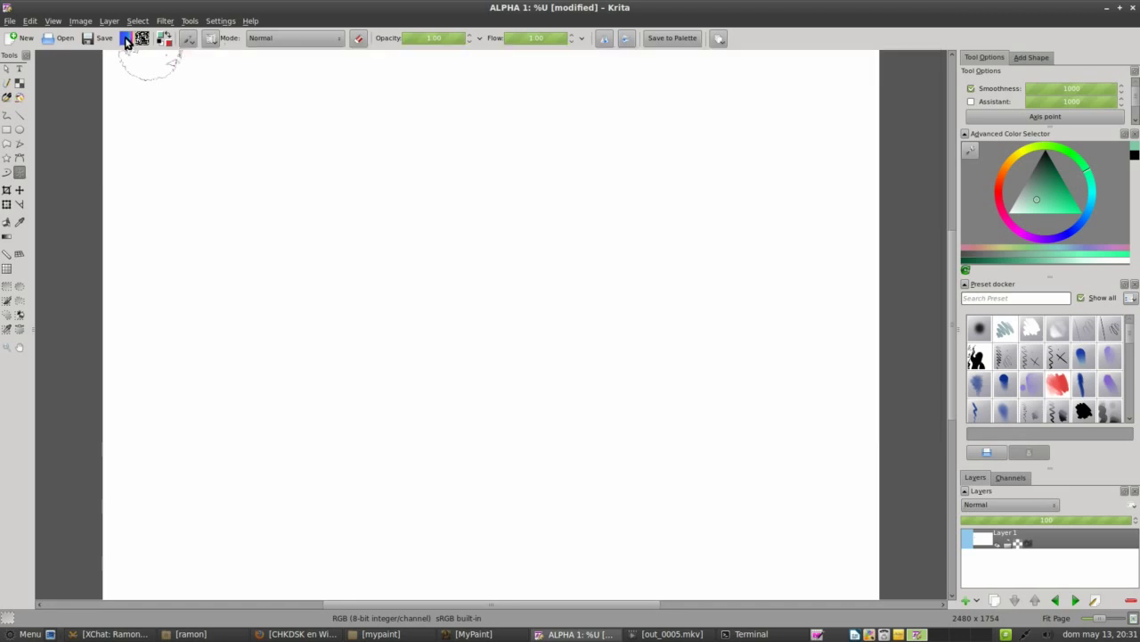
click(128, 43)
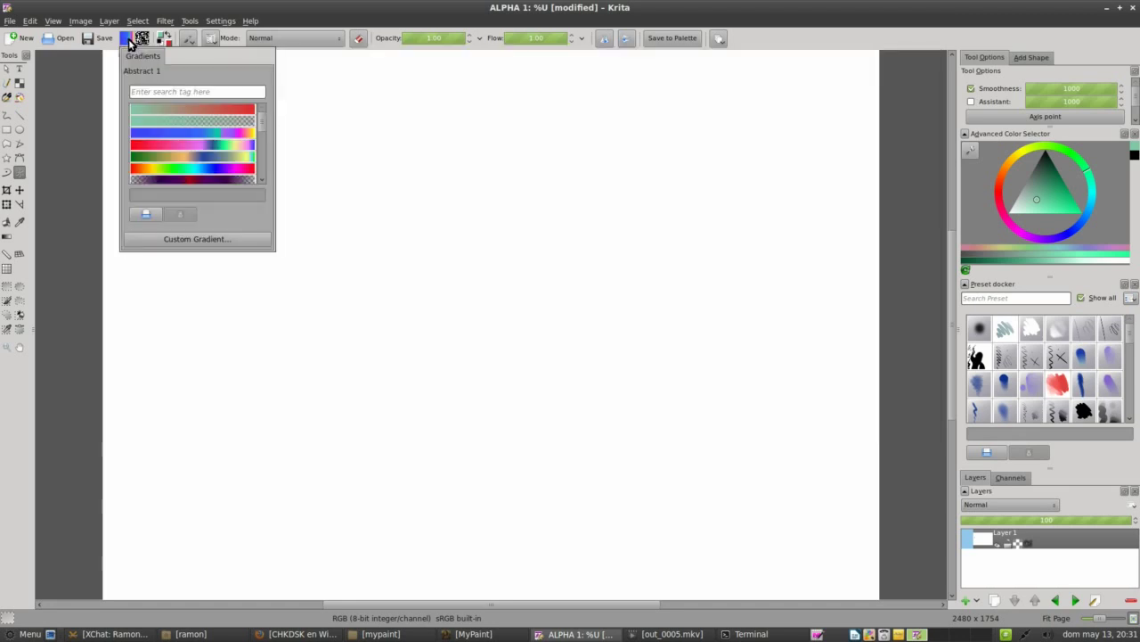
click(186, 159)
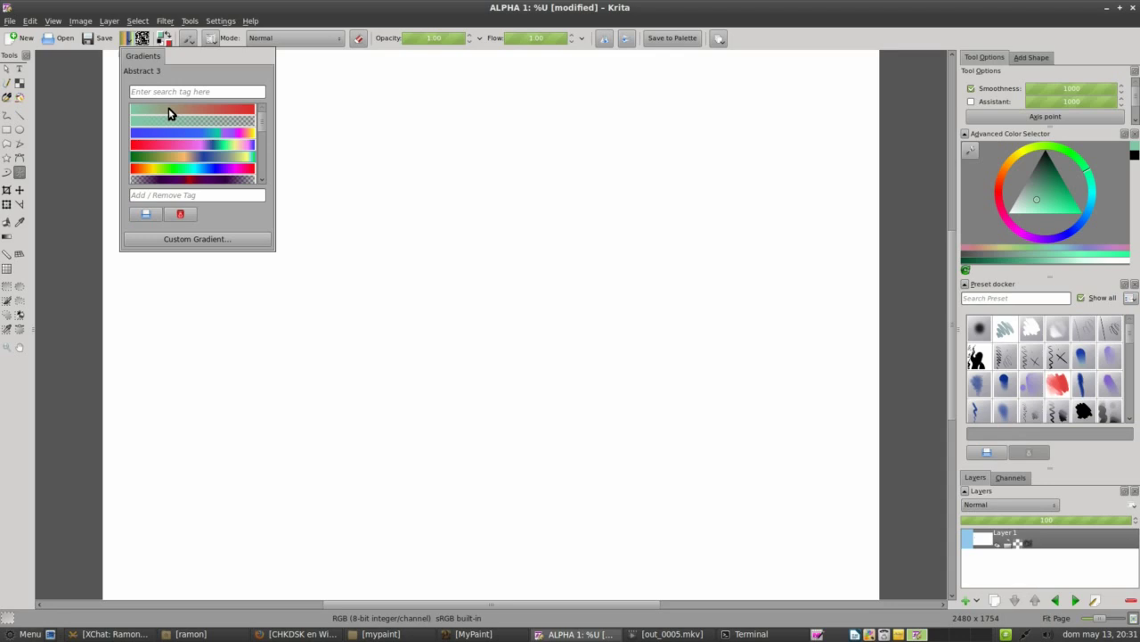
click(188, 42)
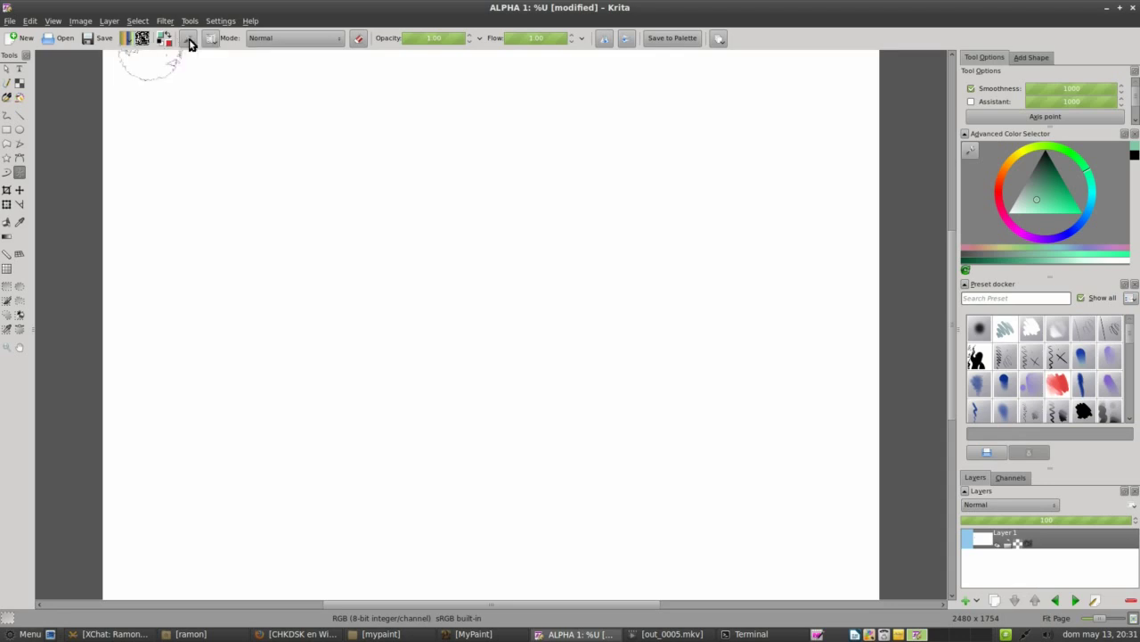
Back in the brush editor, test a stroke over the gradient and show the Brush Tip settings
click(190, 40)
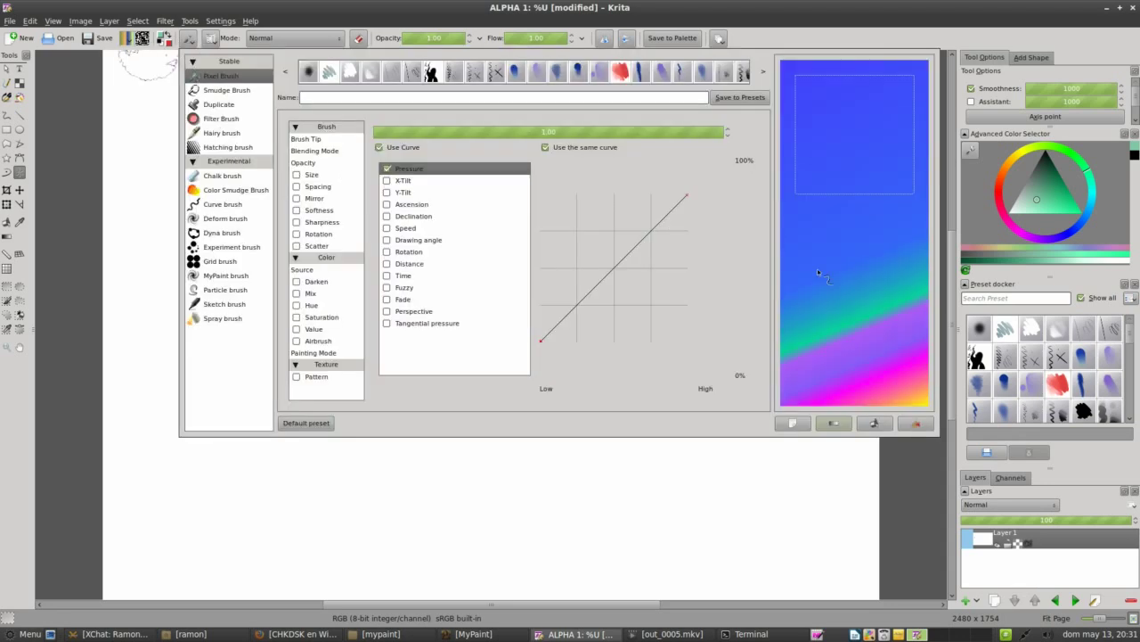
mouse_move(874, 215)
mouse_down()
mouse_move(881, 331)
mouse_move(834, 178)
mouse_move(819, 341)
mouse_move(886, 379)
mouse_move(909, 267)
mouse_move(784, 392)
mouse_move(904, 343)
mouse_move(892, 220)
mouse_move(847, 116)
mouse_move(851, 178)
mouse_up()
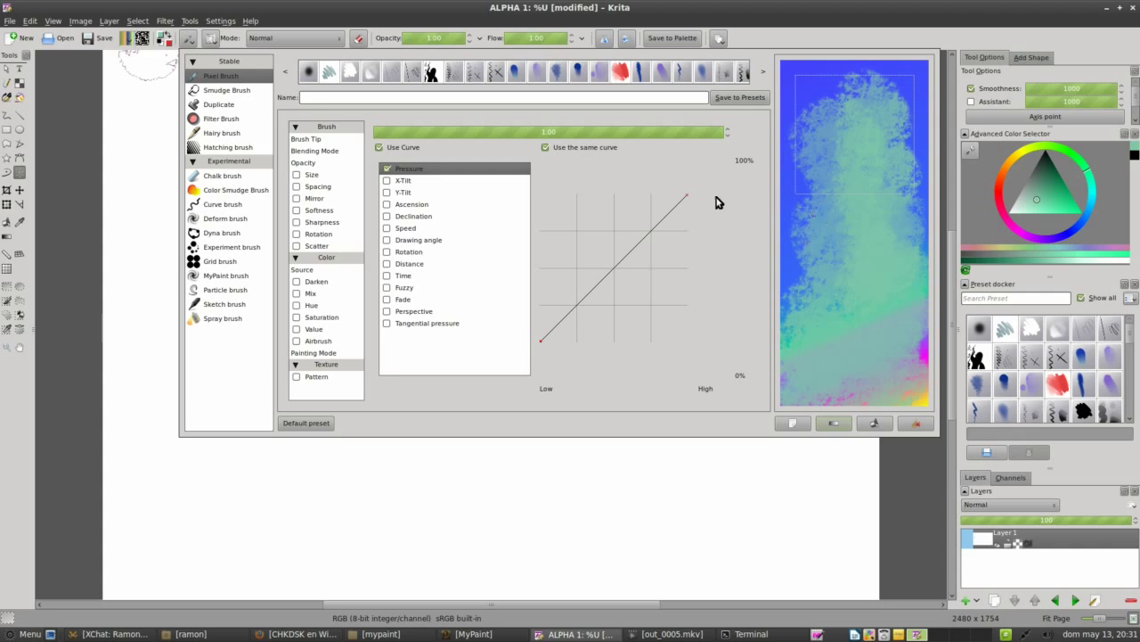
click(295, 140)
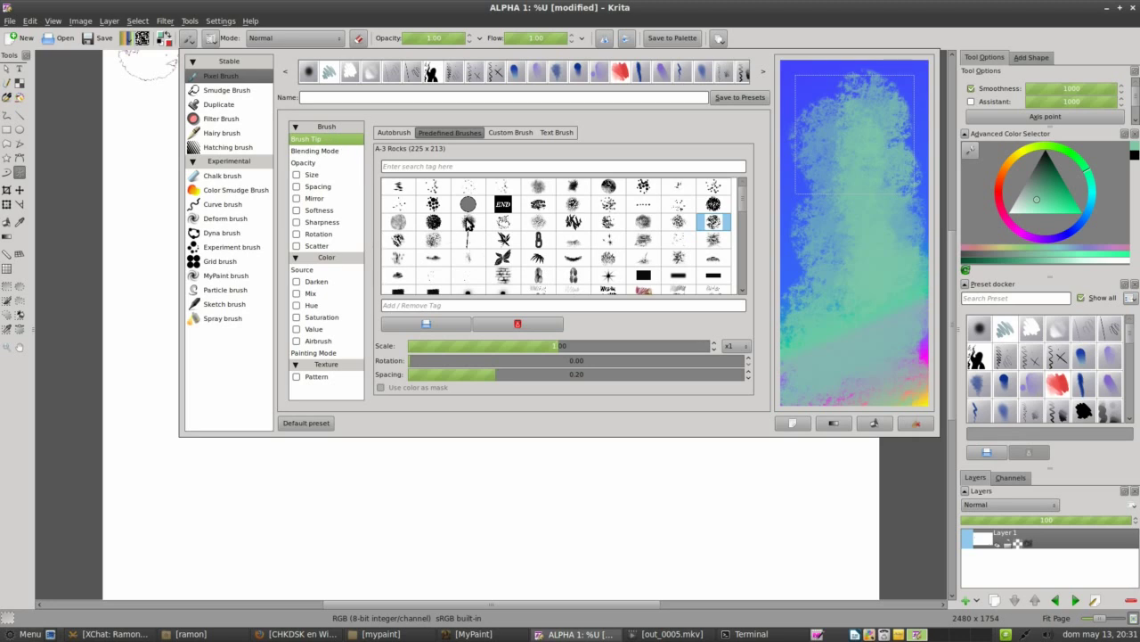
Try the A-3 provencal predefined tip with test strokes on the scratchpad
click(741, 208)
scroll(741, 207, down, 3)
scroll(741, 207, up, 3)
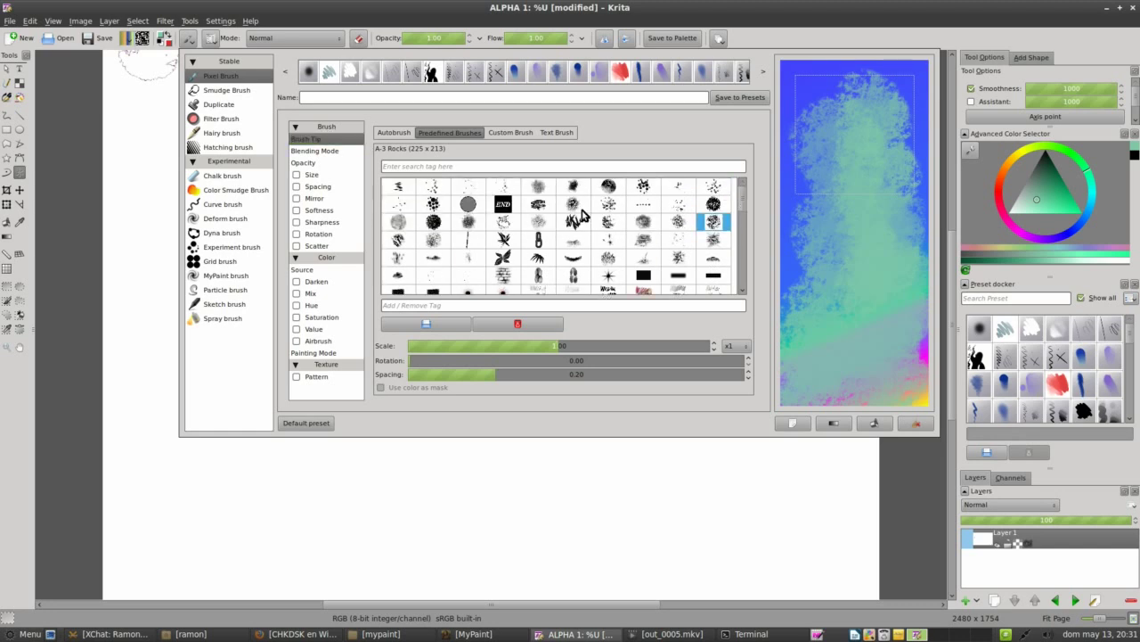
click(644, 223)
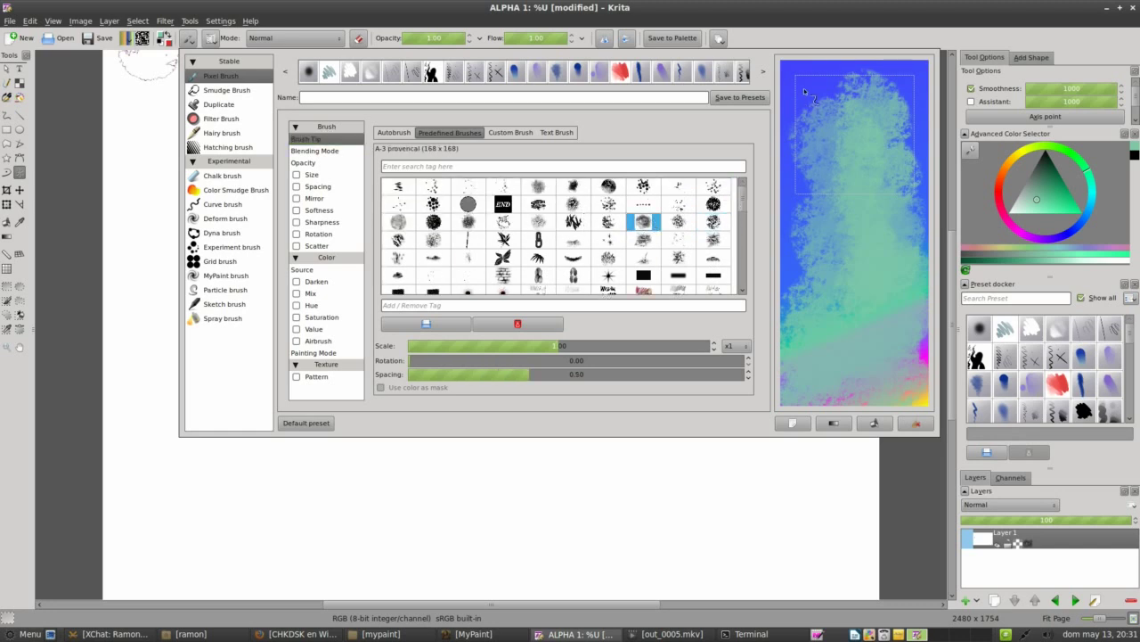
mouse_move(805, 91)
mouse_down()
mouse_move(785, 237)
mouse_move(789, 314)
mouse_up()
click(916, 422)
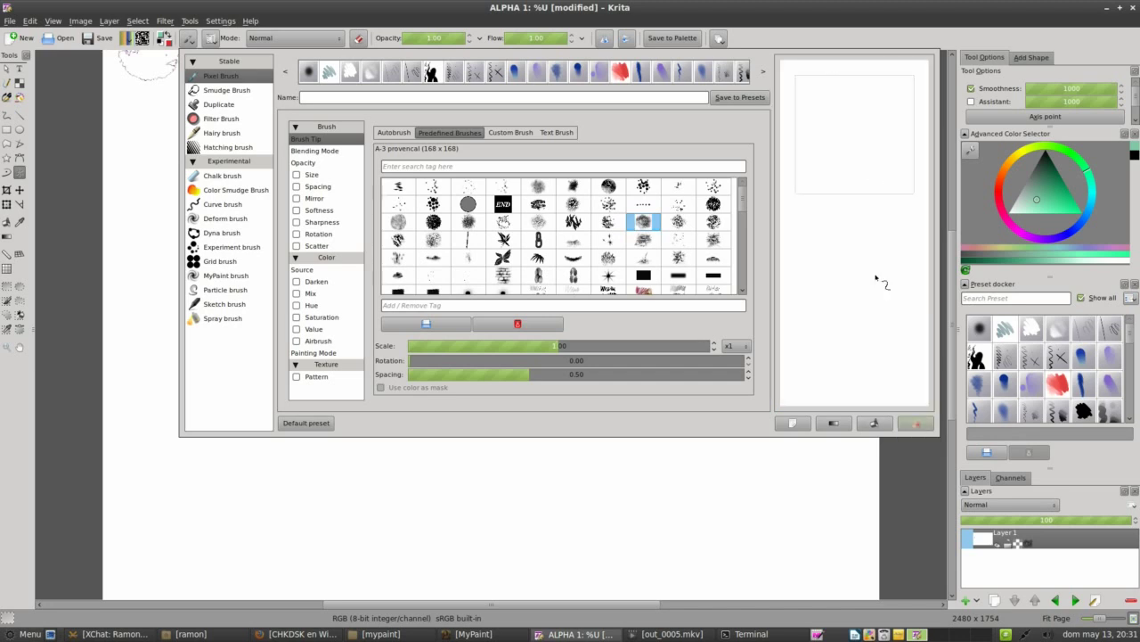
mouse_move(880, 121)
mouse_down()
mouse_move(883, 311)
mouse_move(871, 345)
mouse_move(902, 172)
mouse_move(839, 103)
mouse_move(826, 115)
mouse_move(819, 355)
mouse_up()
Choose the A-3 abstract texture 2 tip, collapse the Brush, Color and Texture sections, and close the editor
click(712, 203)
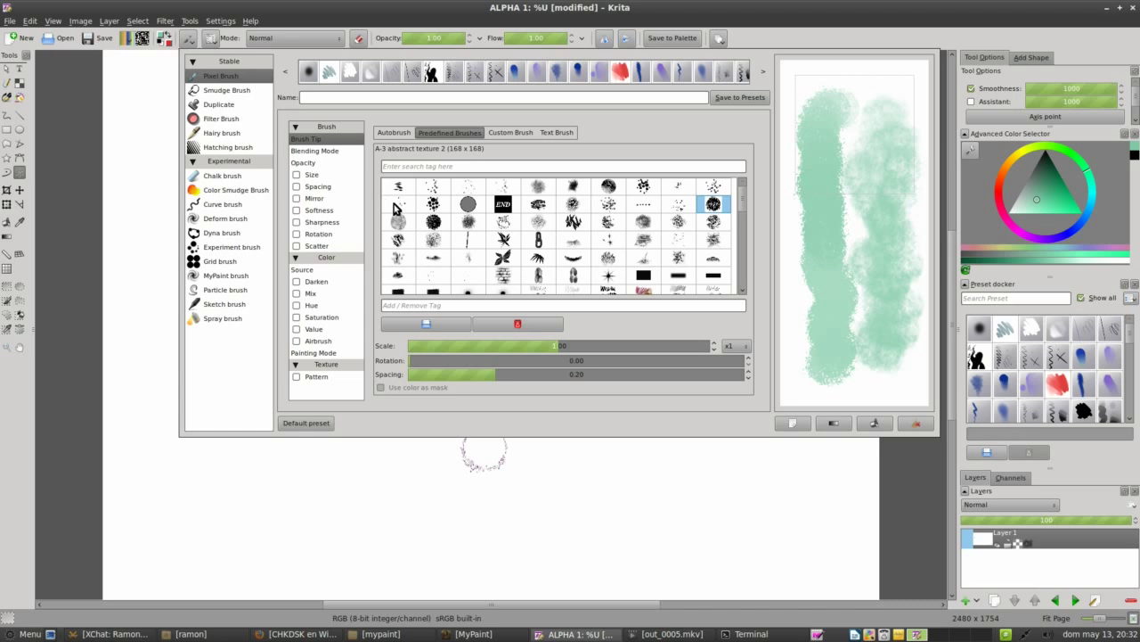
click(325, 129)
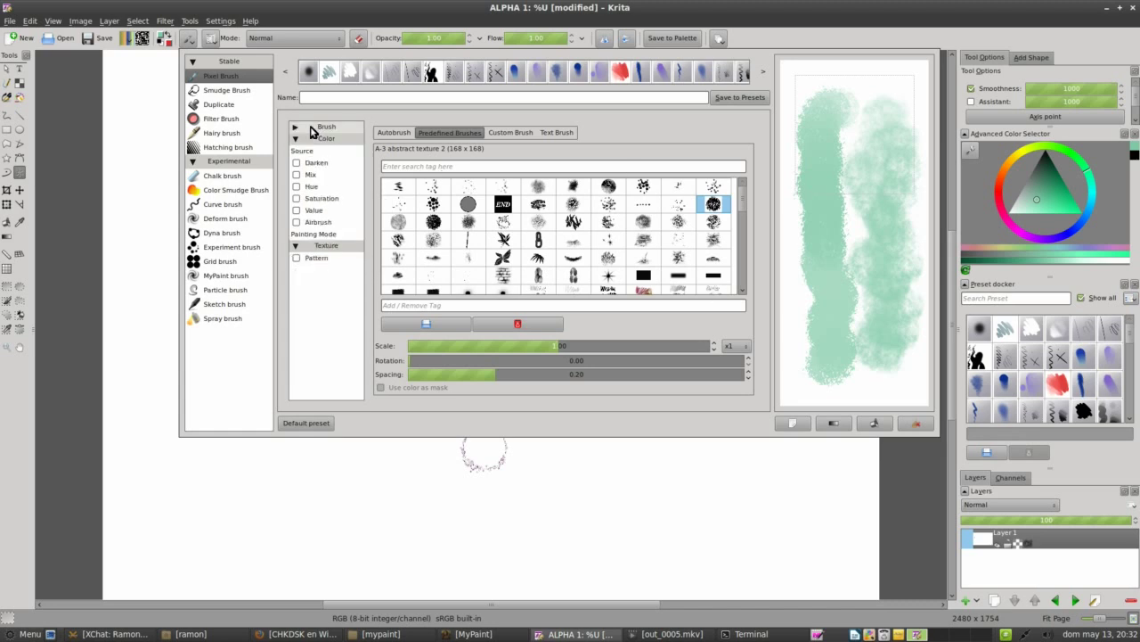
click(305, 139)
click(300, 150)
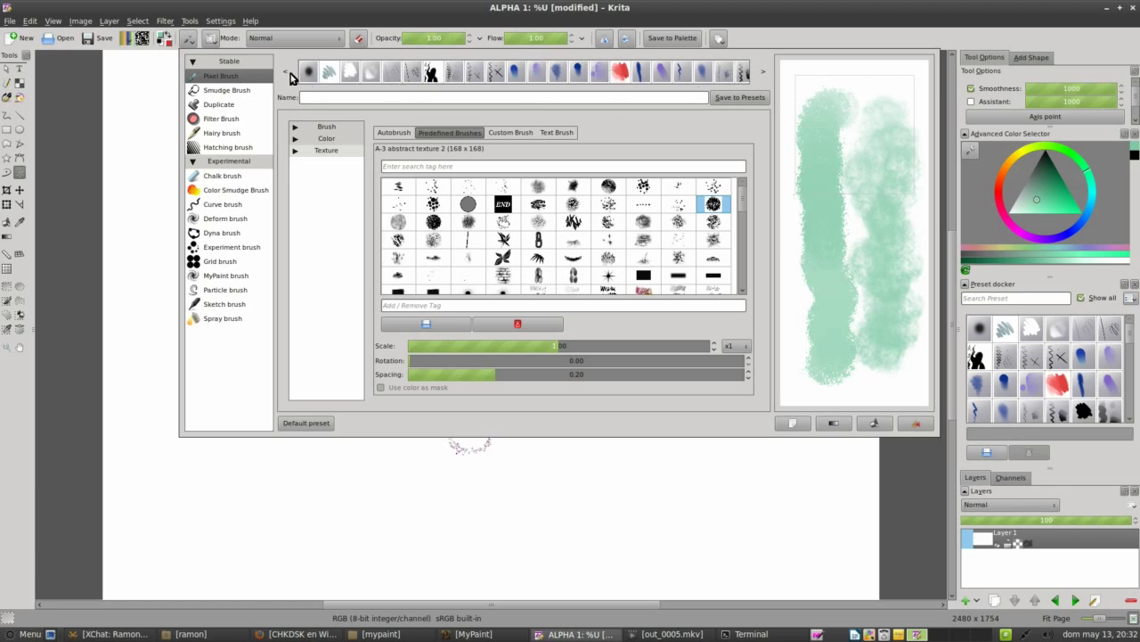
click(463, 484)
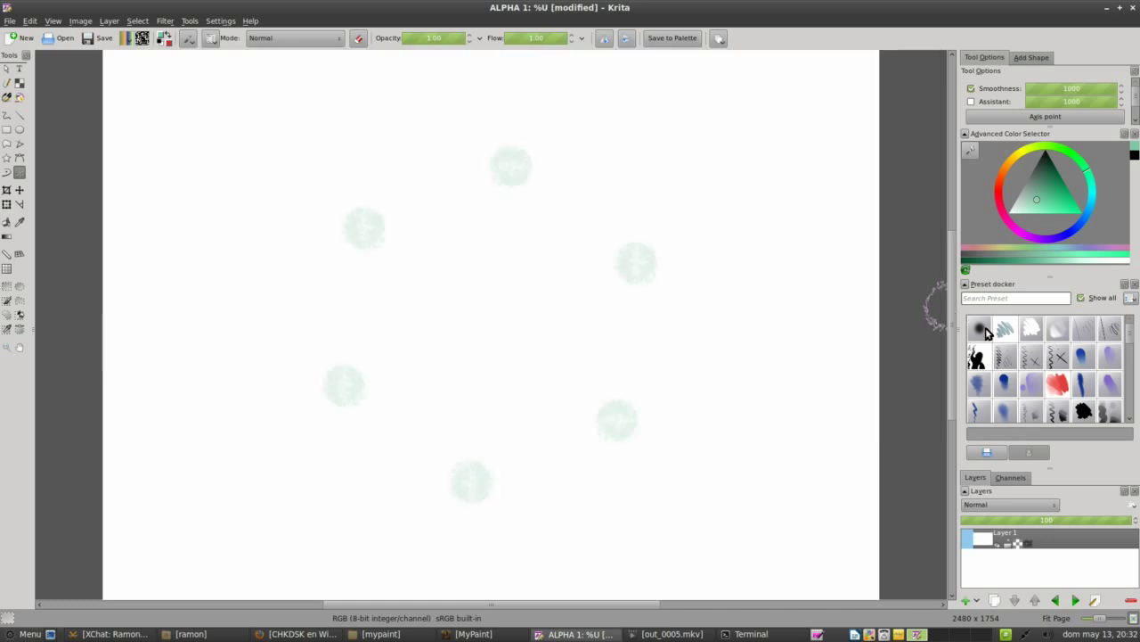
With the first two presets, paint a soft green blob and a zigzag green stroke across the canvas
click(980, 330)
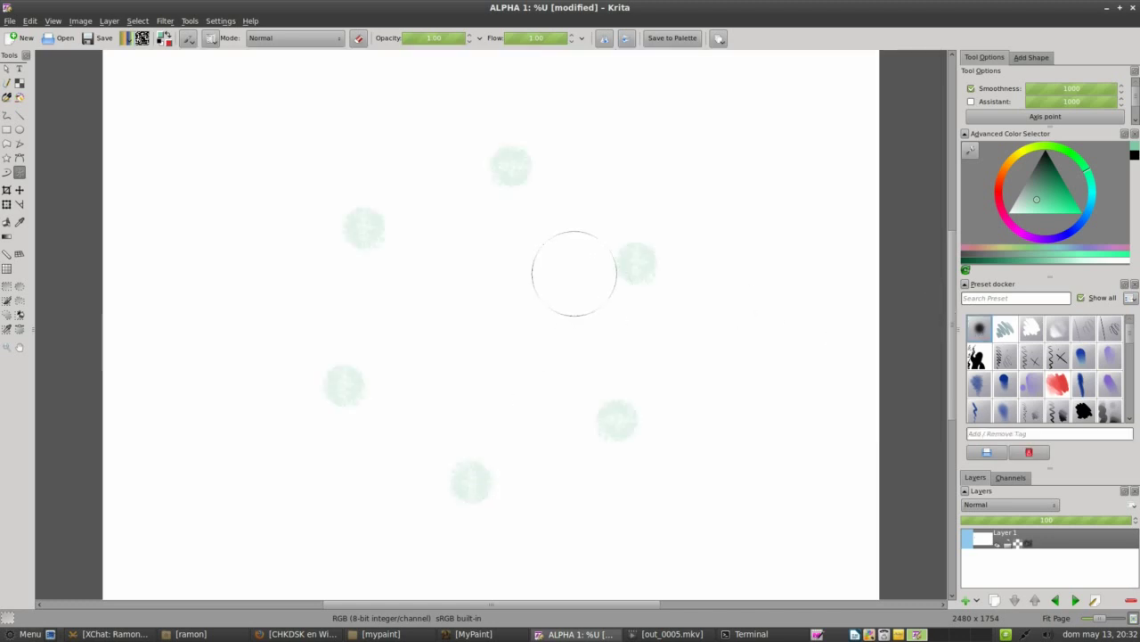
click(7, 114)
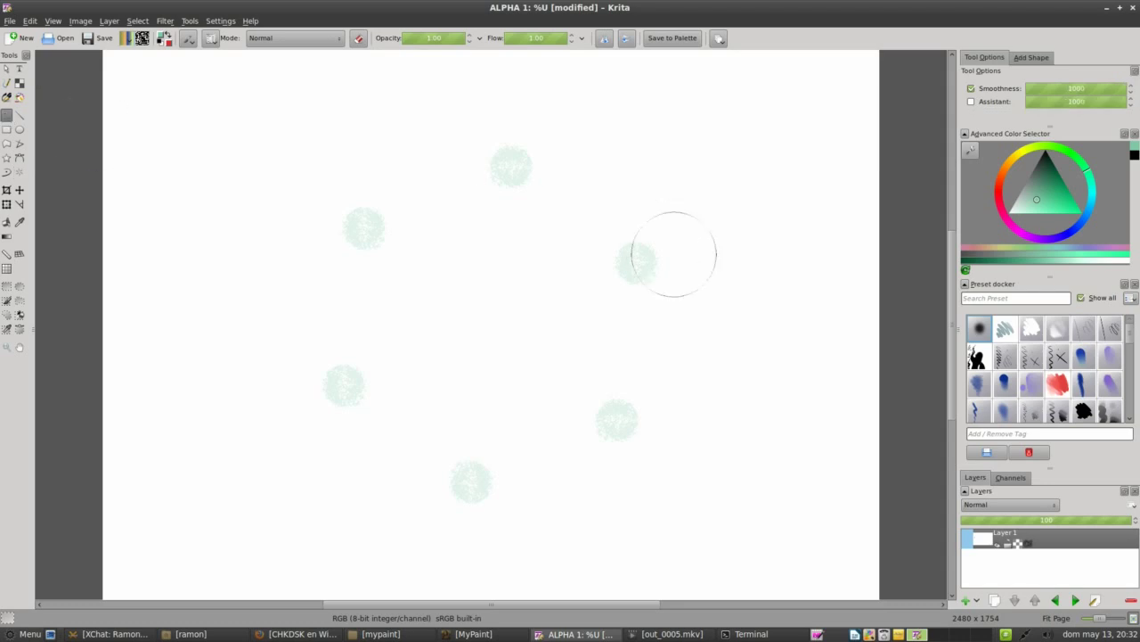
click(700, 243)
drag(699, 243, 679, 285)
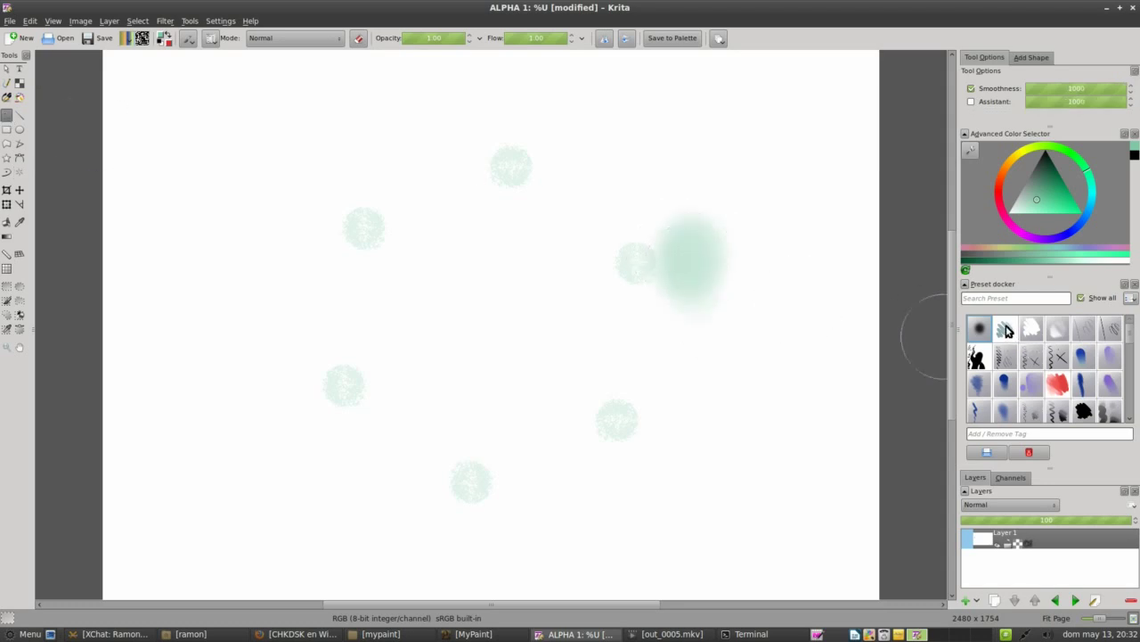
click(1005, 330)
mouse_move(788, 205)
mouse_down()
mouse_move(791, 275)
mouse_move(764, 301)
mouse_move(731, 214)
mouse_move(675, 279)
mouse_move(575, 255)
mouse_move(327, 285)
mouse_up()
Pick a darker green and the third preset, then paint large dark green strokes over the canvas
drag(1131, 334, 1131, 416)
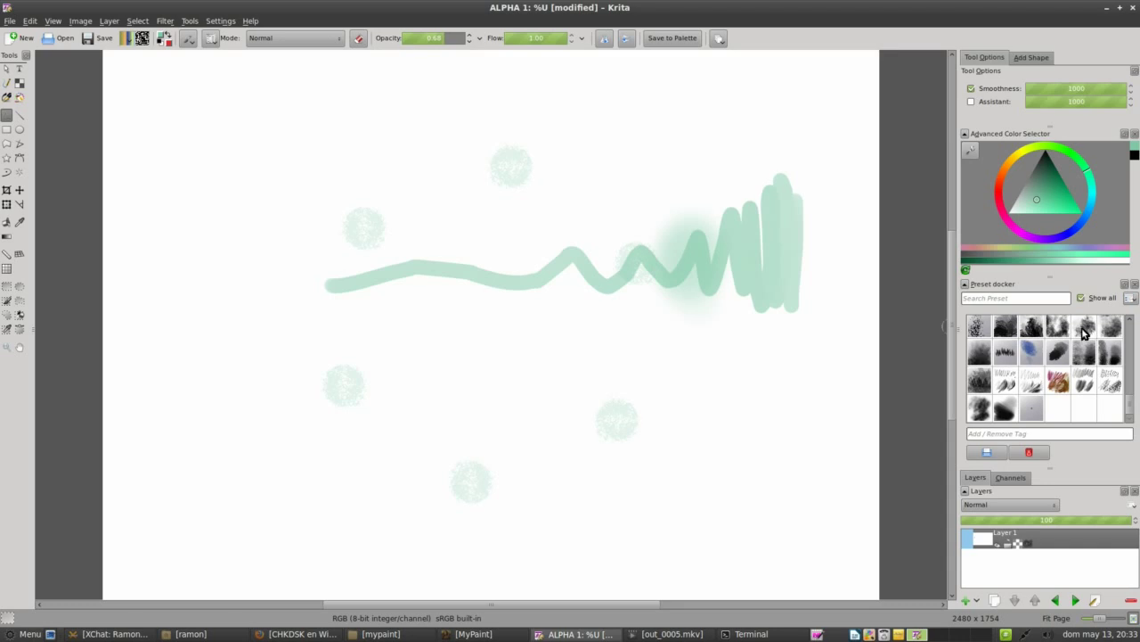
click(1084, 330)
click(1031, 328)
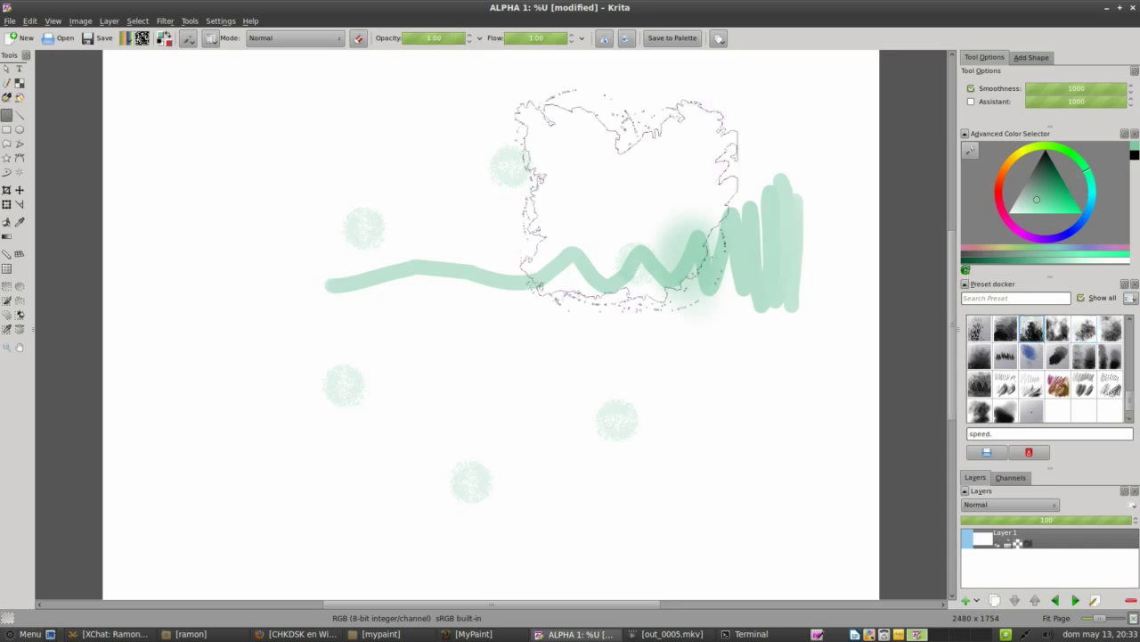
mouse_move(626, 197)
mouse_down()
mouse_move(641, 248)
mouse_move(757, 388)
mouse_move(784, 108)
mouse_move(457, 419)
mouse_move(853, 255)
mouse_move(330, 458)
mouse_move(199, 318)
mouse_move(233, 254)
mouse_move(267, 318)
mouse_move(128, 152)
mouse_move(294, 356)
mouse_move(401, 116)
mouse_up()
drag(1042, 182, 1047, 153)
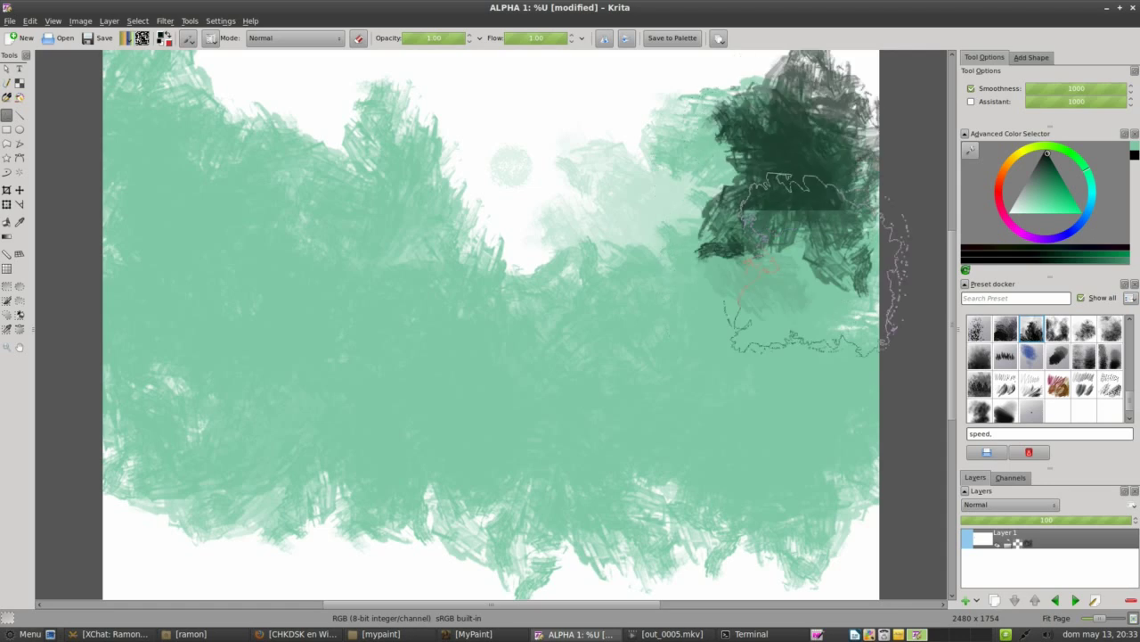
mouse_move(815, 263)
mouse_down()
mouse_move(660, 419)
mouse_move(802, 384)
mouse_move(499, 321)
mouse_move(397, 414)
mouse_move(756, 356)
mouse_move(891, 401)
mouse_up()
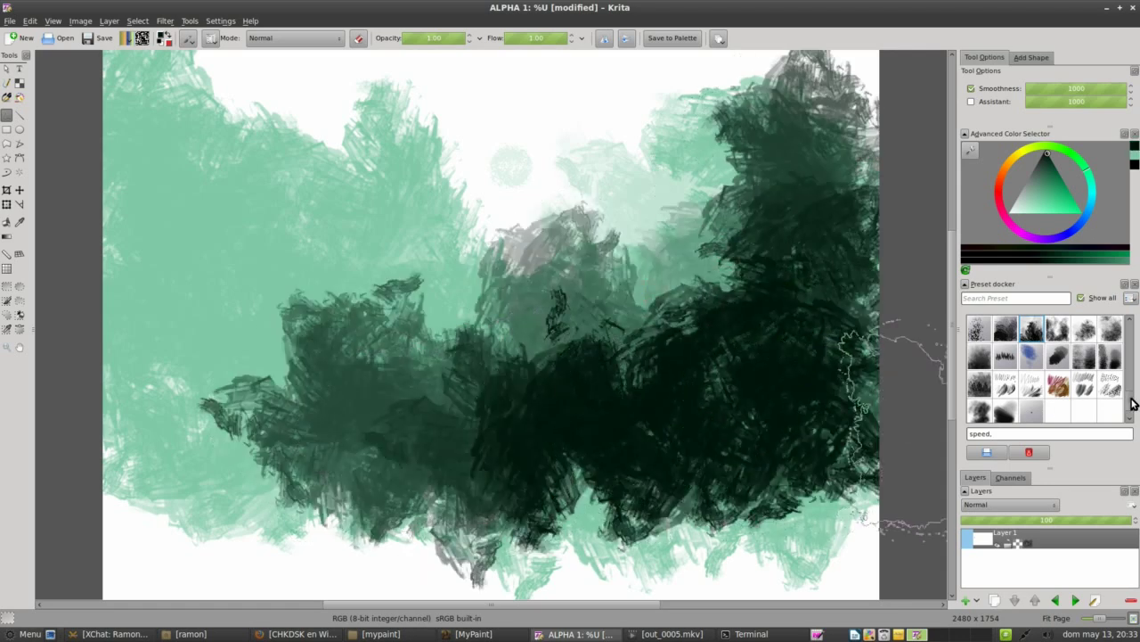
scroll(1132, 403, up, 2)
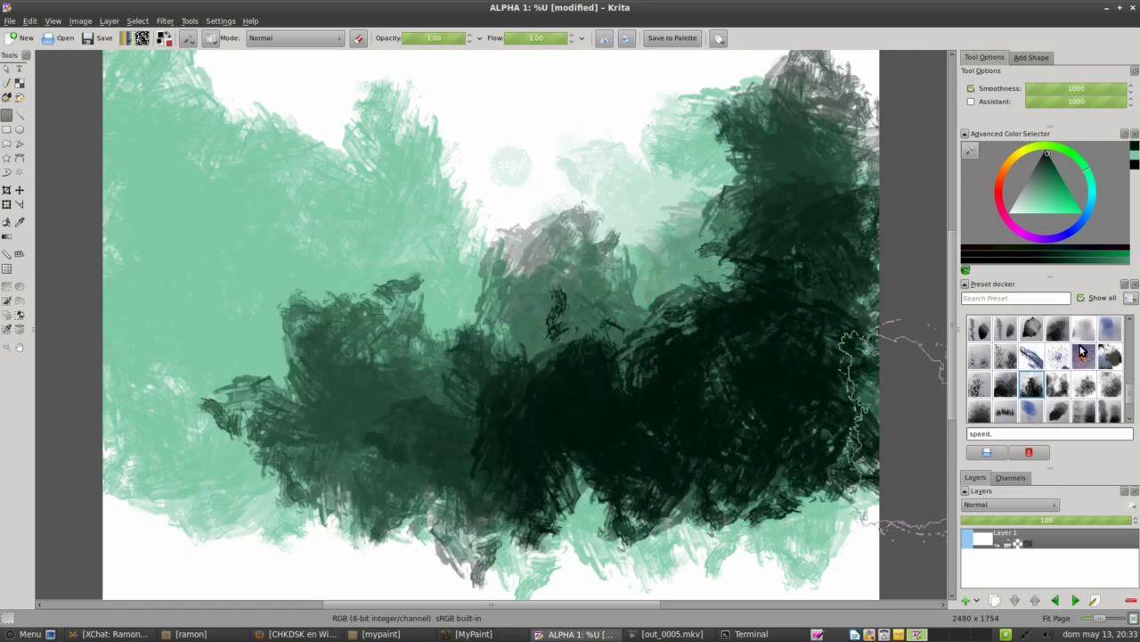
Review the Structure 02 brush's Size, Rotation and Predefined Brushes tip settings
click(189, 39)
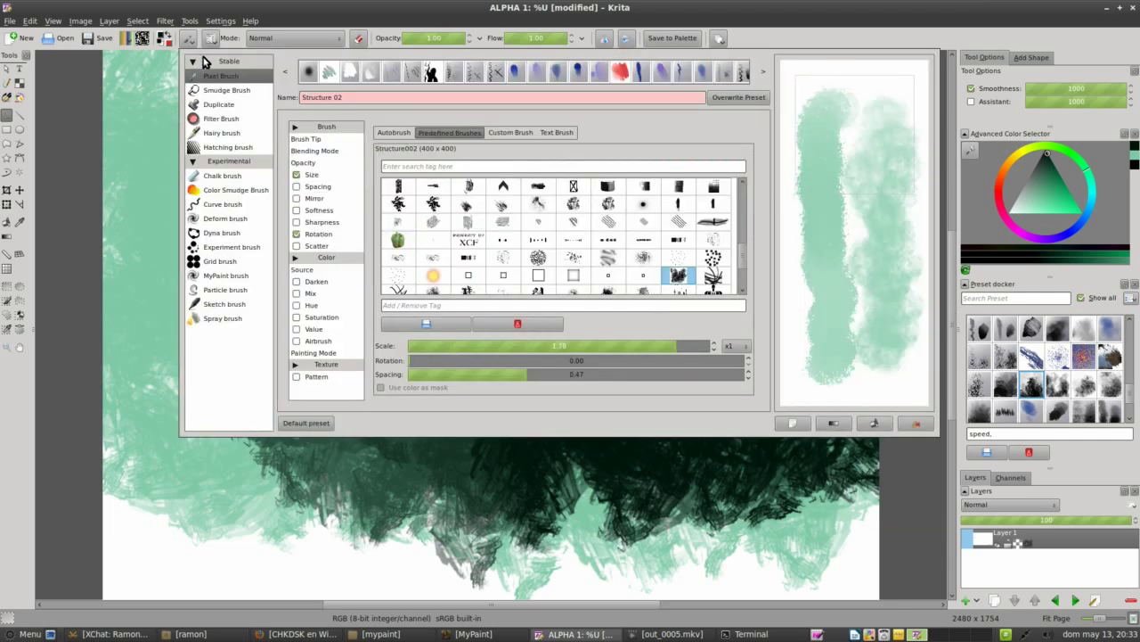
click(390, 136)
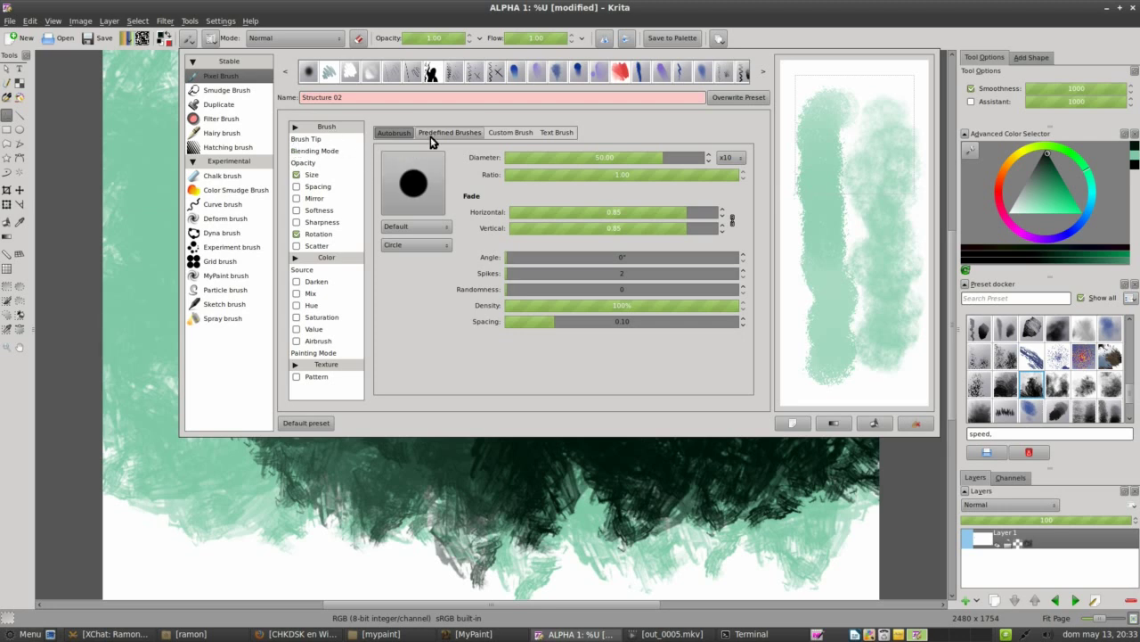
click(314, 176)
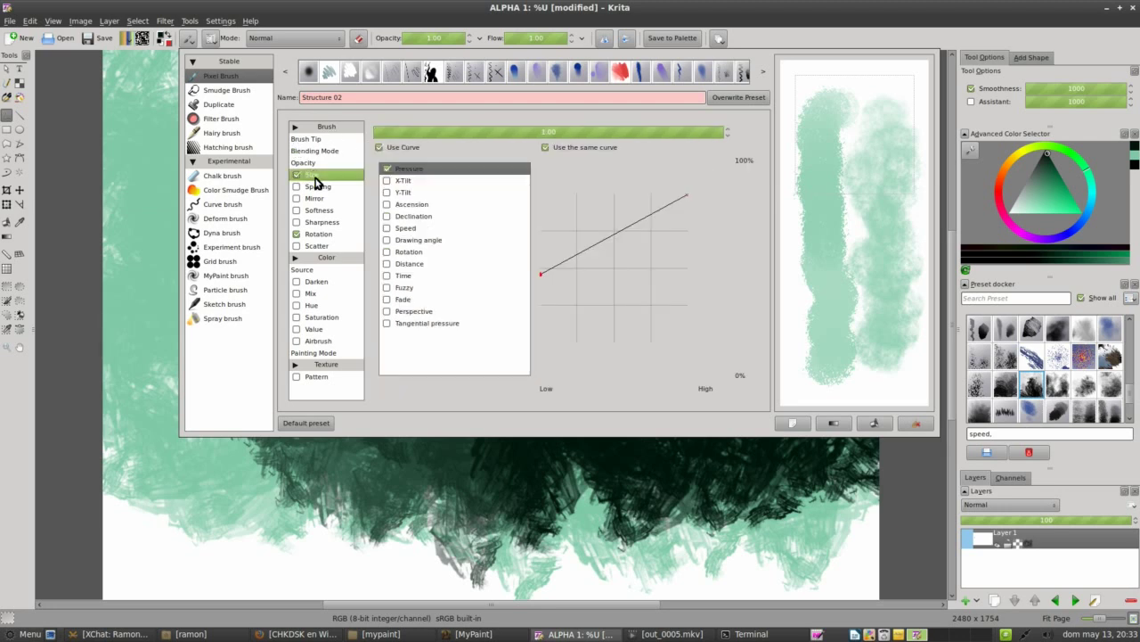
click(323, 234)
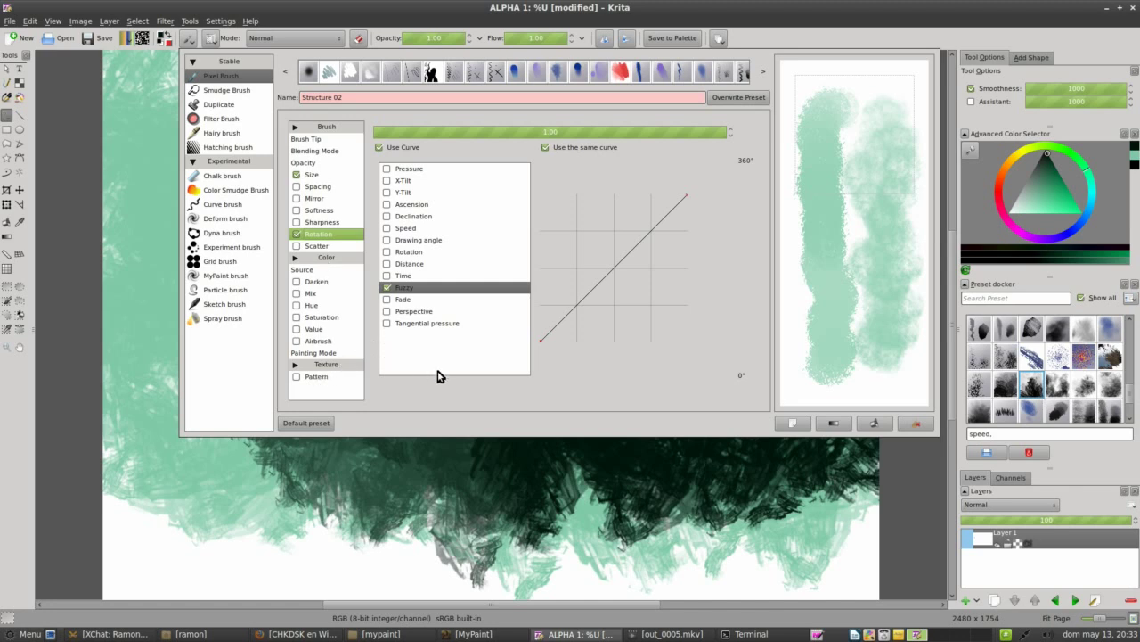
click(312, 139)
click(435, 132)
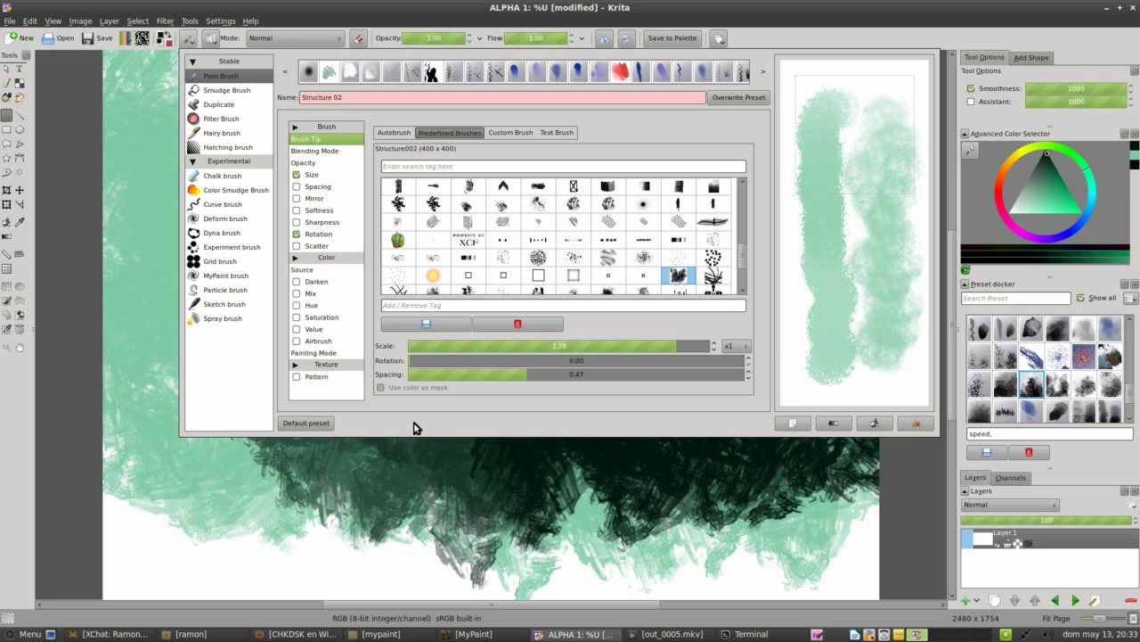
Paint large dark strokes over the canvas left-centre, then bring the brush editor back
click(419, 498)
mouse_move(425, 388)
mouse_down()
mouse_move(285, 312)
mouse_move(231, 392)
mouse_move(303, 446)
mouse_move(163, 234)
mouse_move(127, 293)
mouse_move(254, 419)
mouse_move(218, 107)
mouse_up()
click(188, 38)
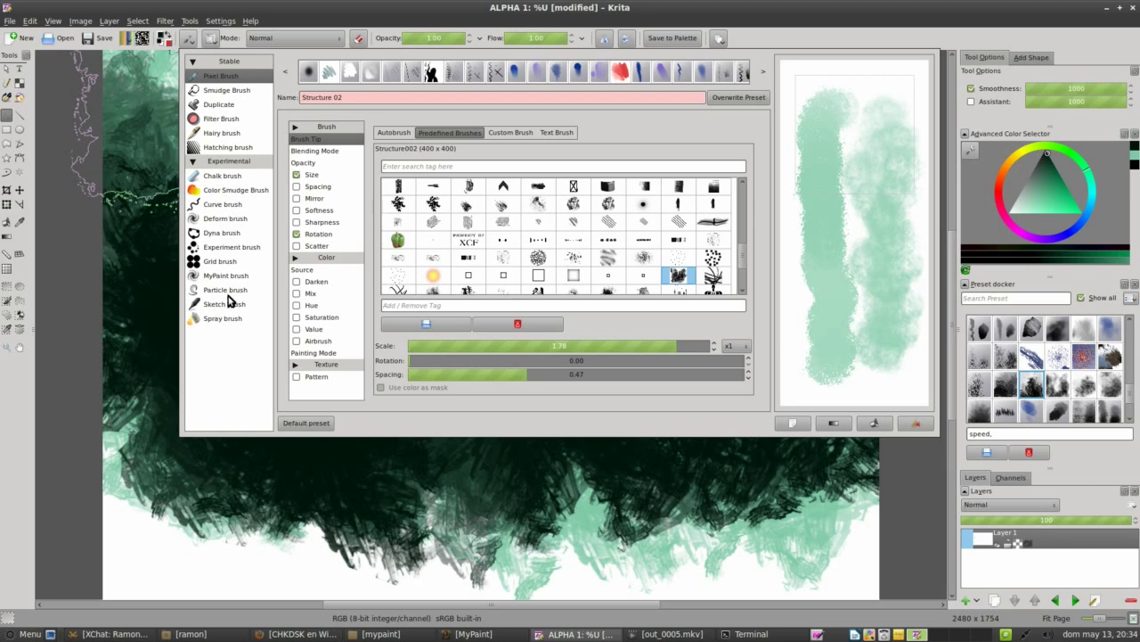
Switch to the Sketch brush engine, test it, and browse its Brush Tip, Brush size and Blending Mode settings
click(230, 303)
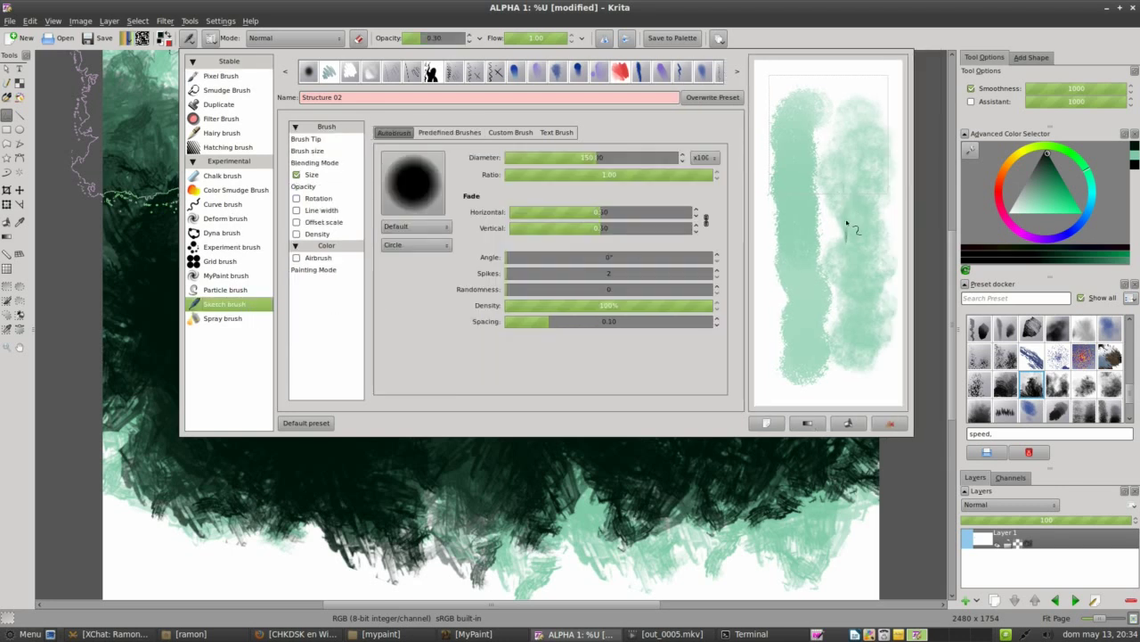
mouse_move(843, 183)
mouse_down()
mouse_move(887, 301)
mouse_move(877, 291)
mouse_move(840, 372)
mouse_move(869, 308)
mouse_move(842, 356)
mouse_move(815, 321)
mouse_move(789, 158)
mouse_move(775, 249)
mouse_move(789, 179)
mouse_move(827, 142)
mouse_move(759, 190)
mouse_up()
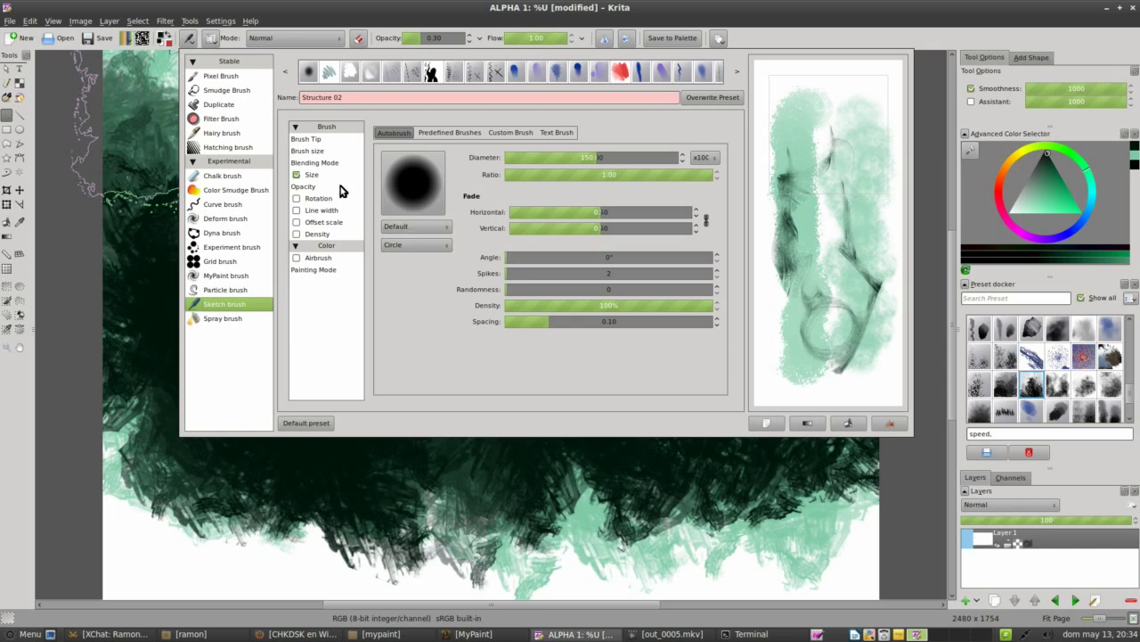
click(317, 142)
click(319, 153)
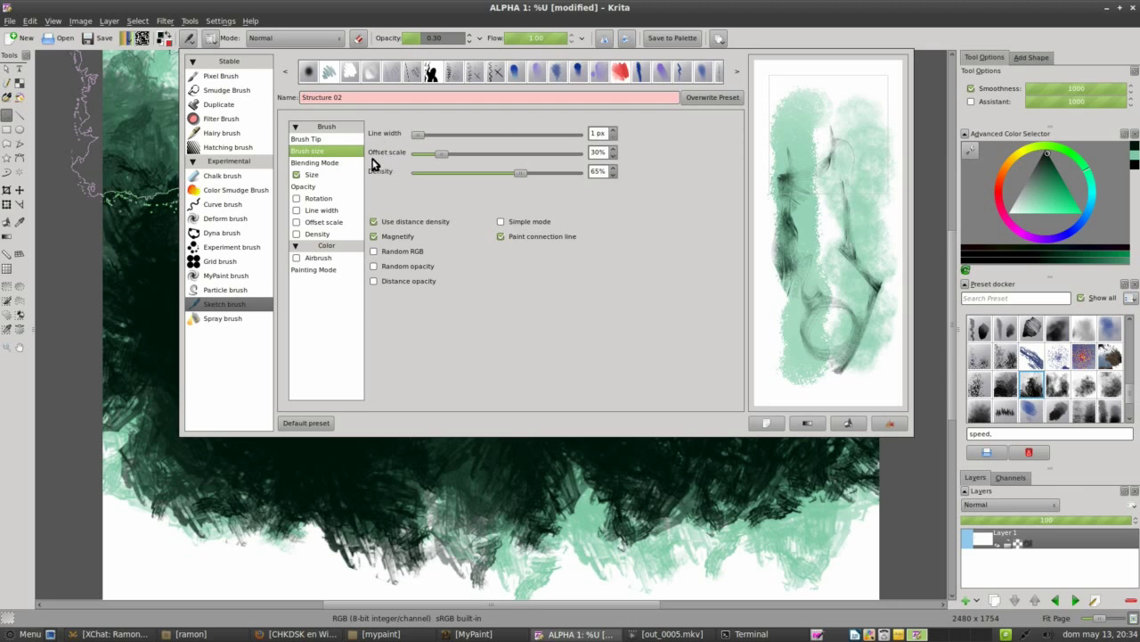
click(330, 164)
click(330, 156)
Return to Pixel Brush, check Blending Mode and Opacity, then paint a grey zigzag across the canvas top
click(215, 79)
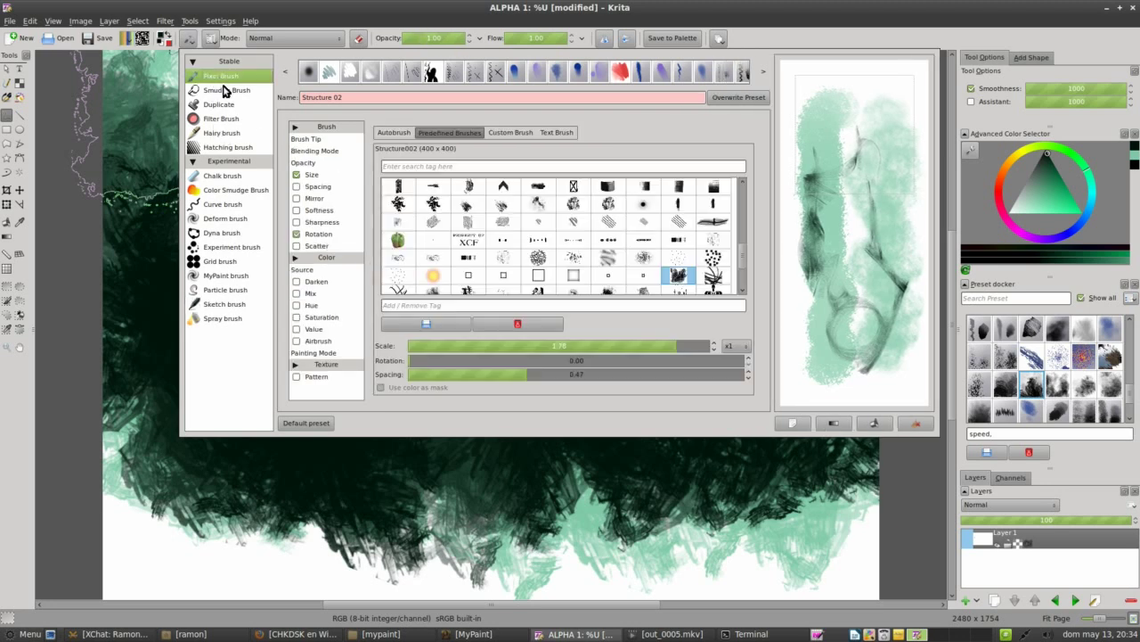
click(319, 152)
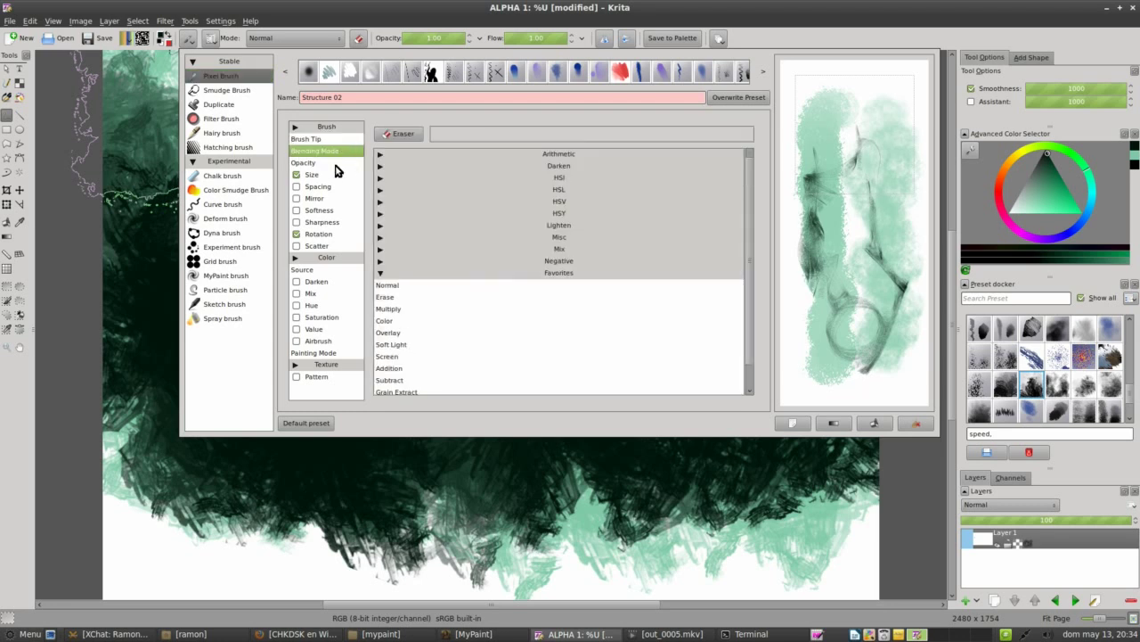
click(312, 163)
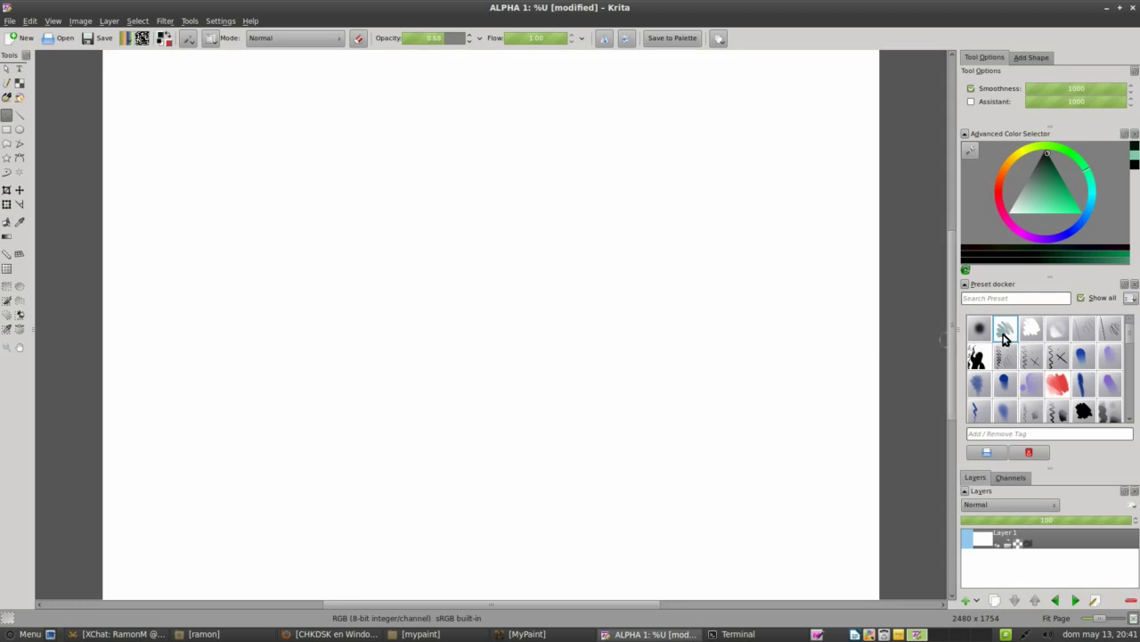
mouse_move(682, 191)
mouse_down()
mouse_move(515, 239)
mouse_move(214, 235)
mouse_up()
Clear the scratchpad and make Basic_Round's size respond to pressure, testing a stroke
click(189, 38)
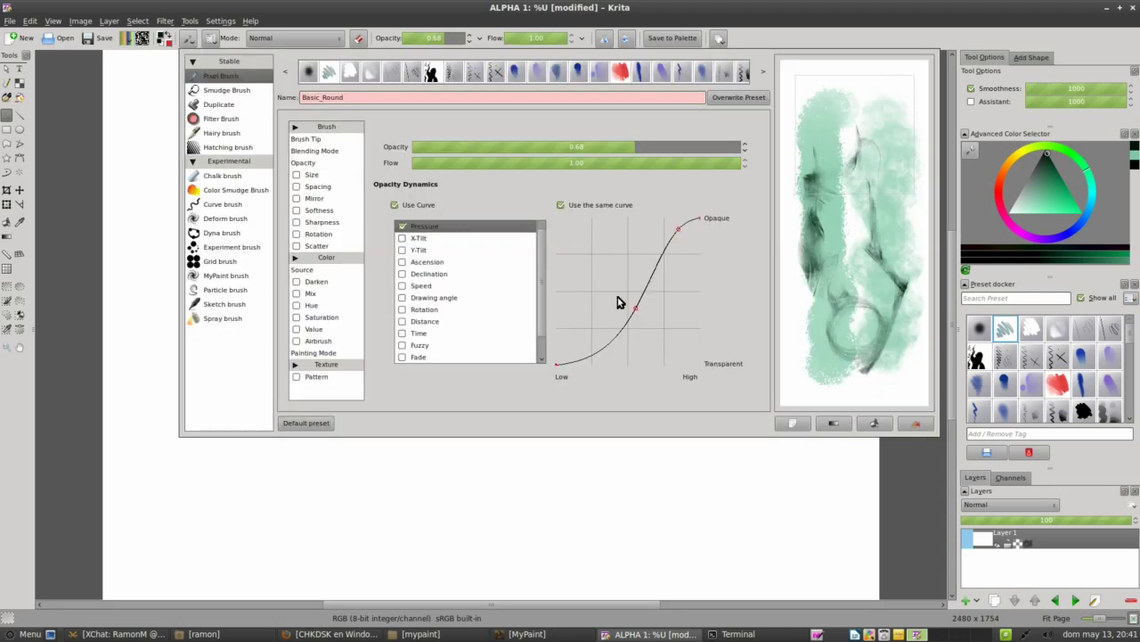
click(913, 422)
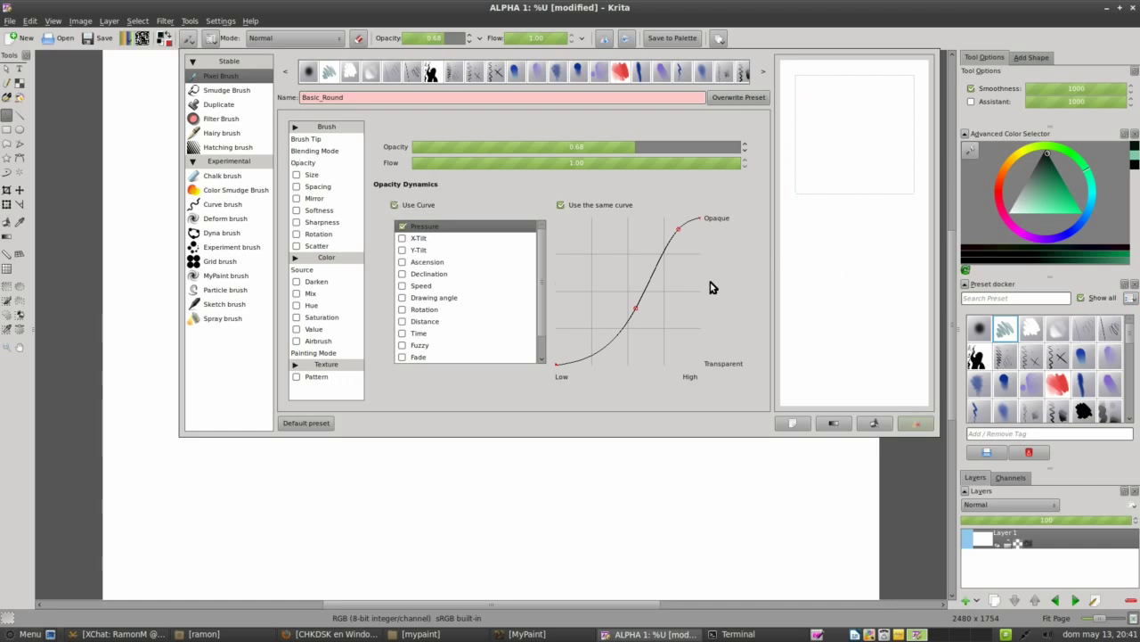
click(299, 176)
mouse_move(854, 105)
mouse_down()
mouse_move(831, 155)
mouse_move(872, 229)
mouse_move(901, 330)
mouse_move(879, 350)
mouse_move(869, 339)
mouse_move(830, 346)
mouse_up()
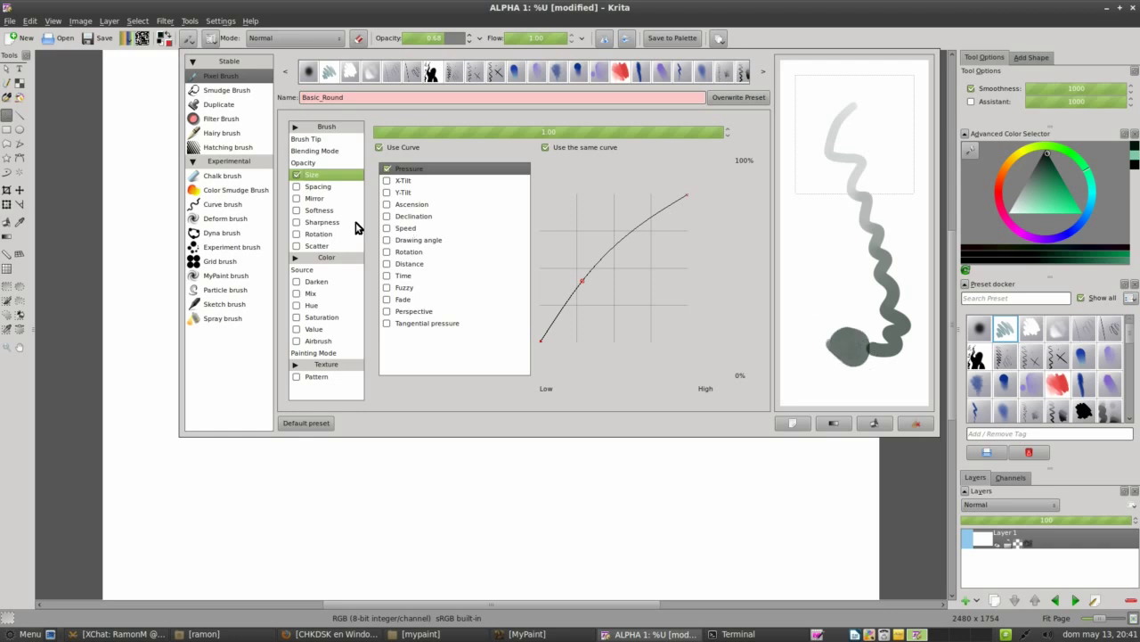
Enable Scatter with amount 2.24 and test the scattered dabs on the scratchpad
click(299, 246)
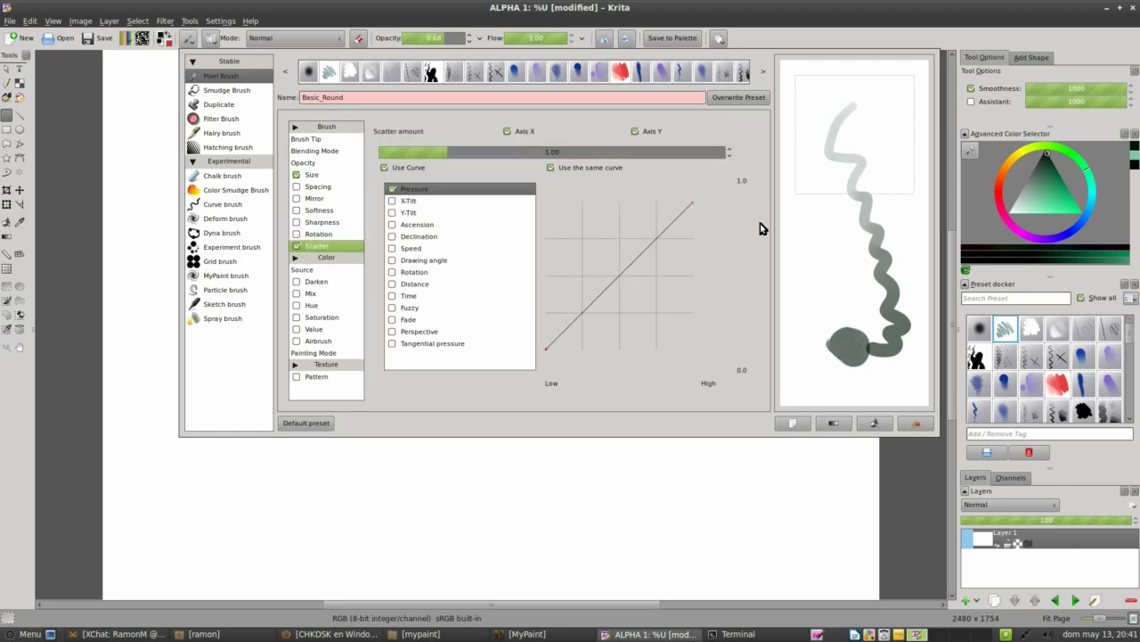
mouse_move(811, 120)
mouse_down()
mouse_move(858, 286)
mouse_move(880, 319)
mouse_up()
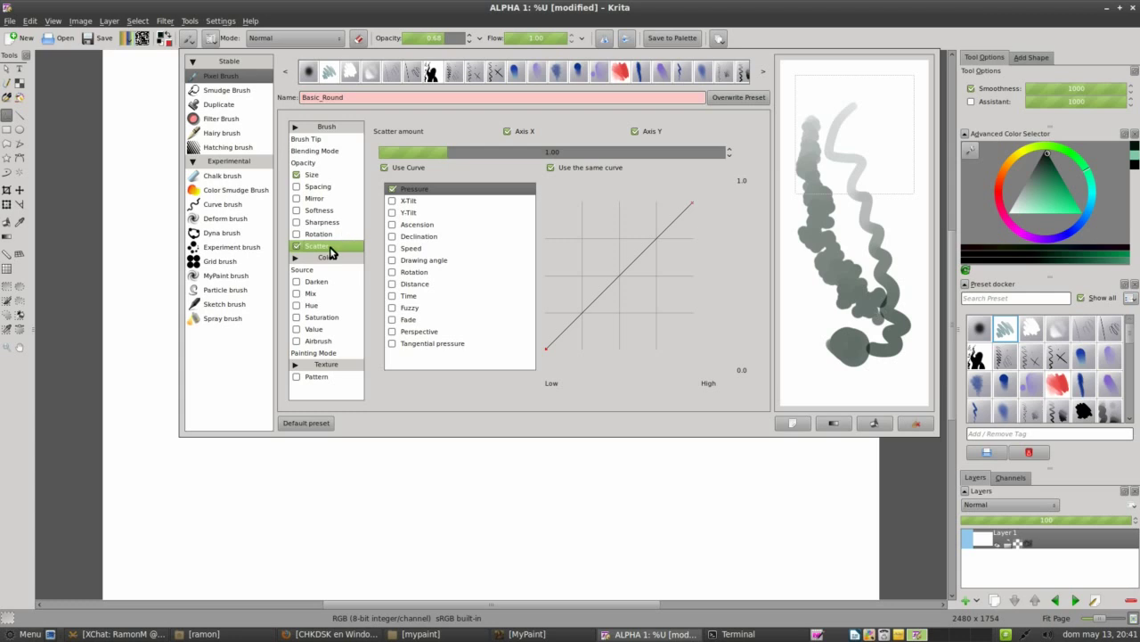
drag(438, 152, 540, 153)
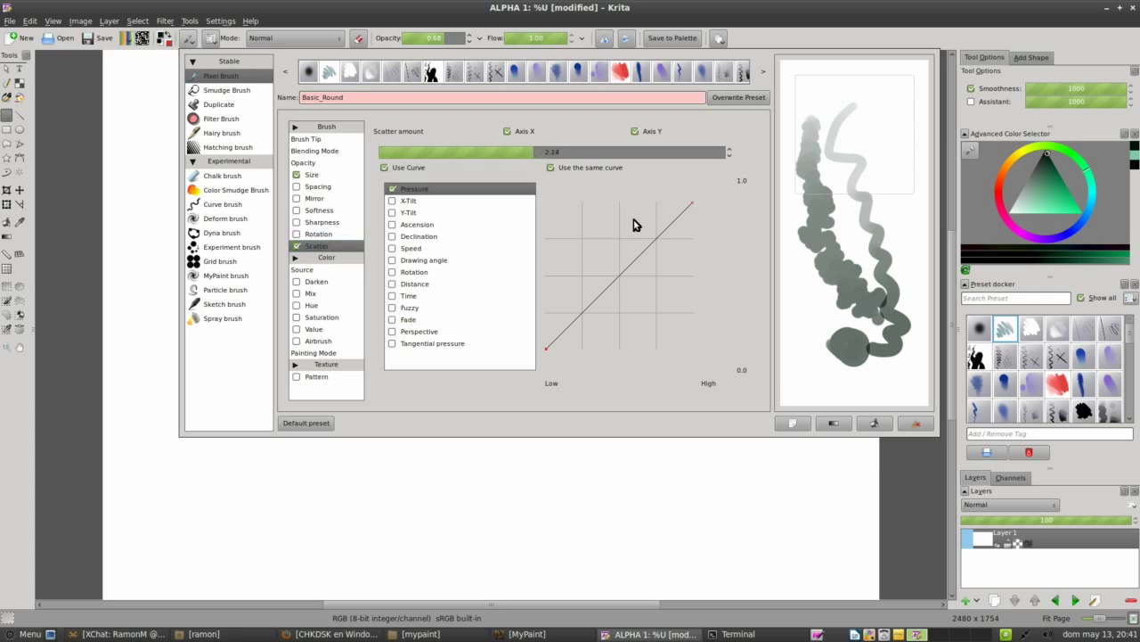
mouse_move(876, 112)
mouse_down()
mouse_move(904, 259)
mouse_move(840, 264)
mouse_move(805, 332)
mouse_move(808, 113)
mouse_move(813, 332)
mouse_up()
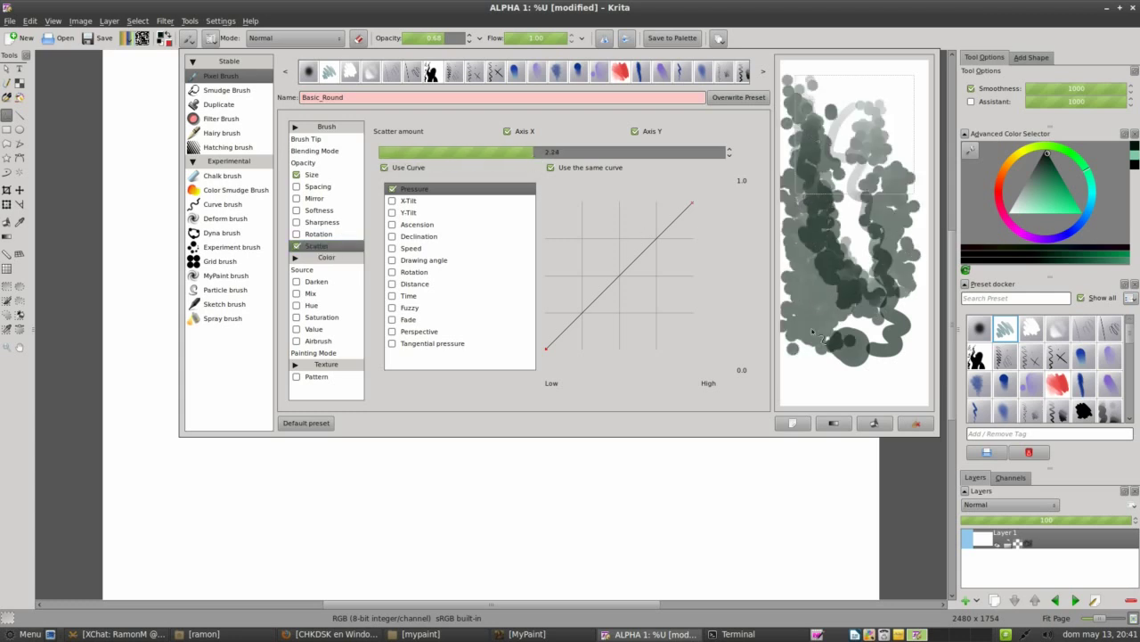
Add a Pattern texture to the brush, test it, and start reshaping the Opacity curve
click(300, 377)
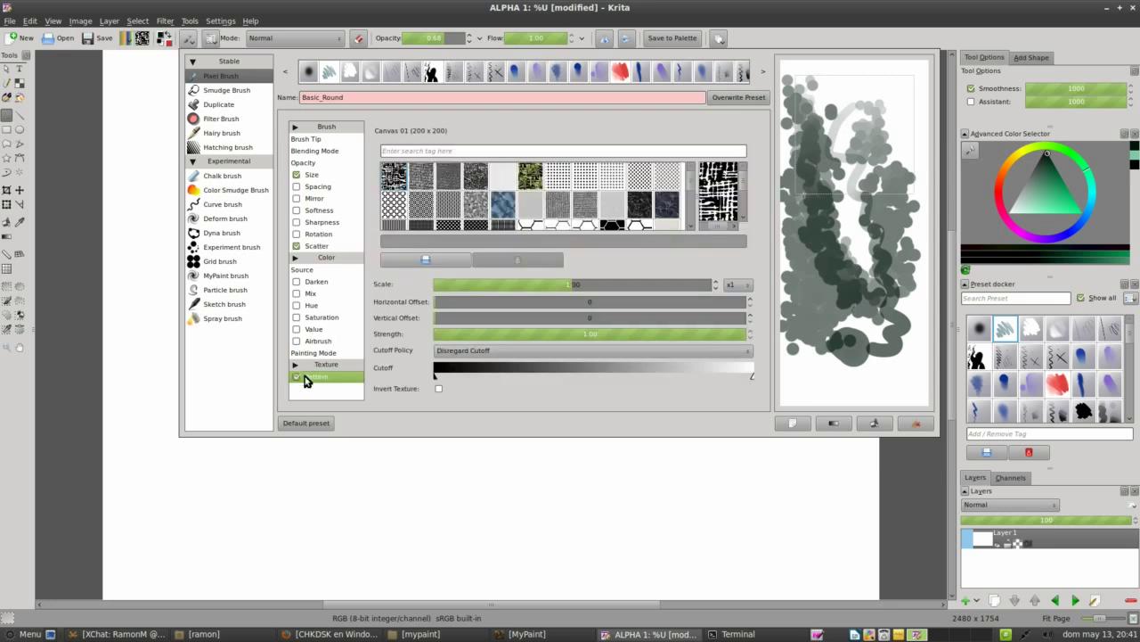
mouse_move(833, 285)
mouse_down()
mouse_move(873, 392)
mouse_move(856, 357)
mouse_move(838, 232)
mouse_move(890, 145)
mouse_move(811, 133)
mouse_move(895, 125)
mouse_move(851, 281)
mouse_up()
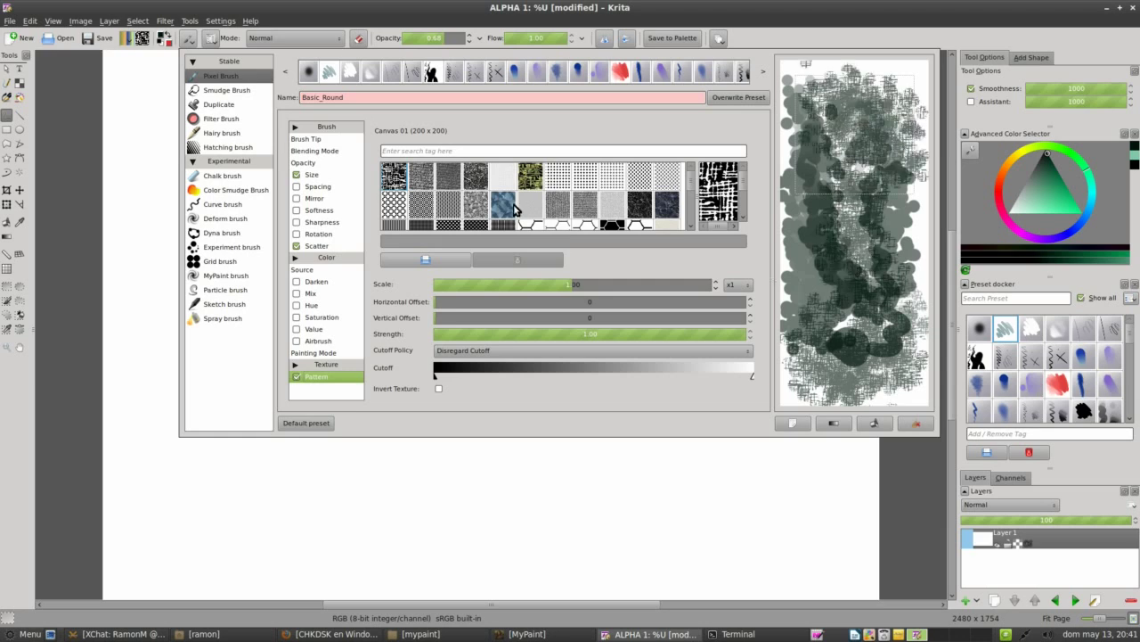
click(303, 164)
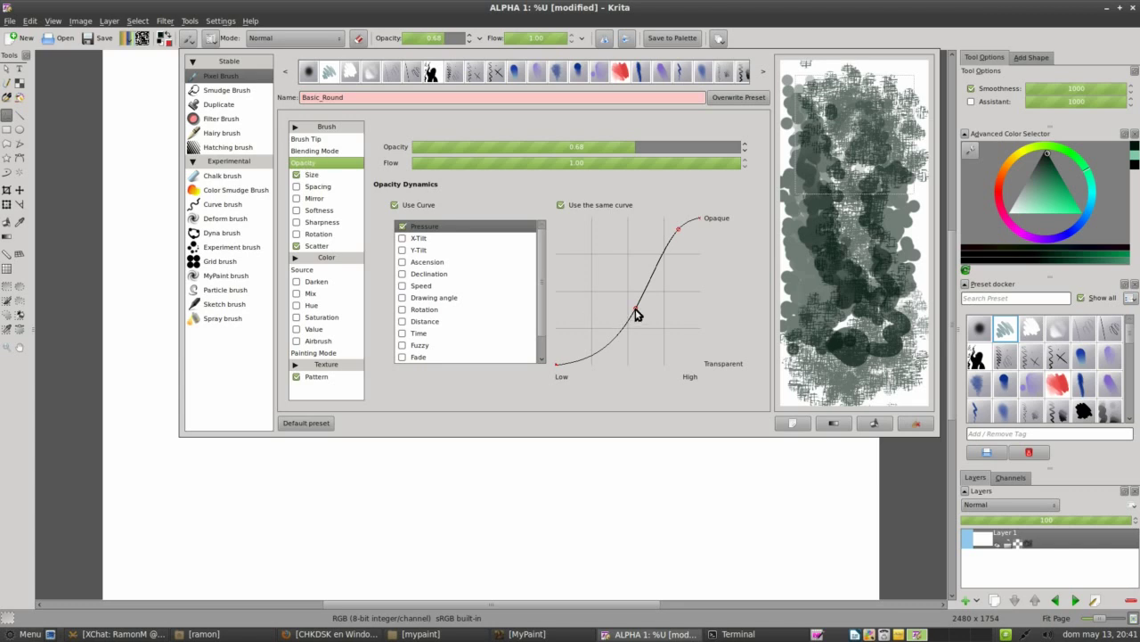
drag(636, 307, 587, 333)
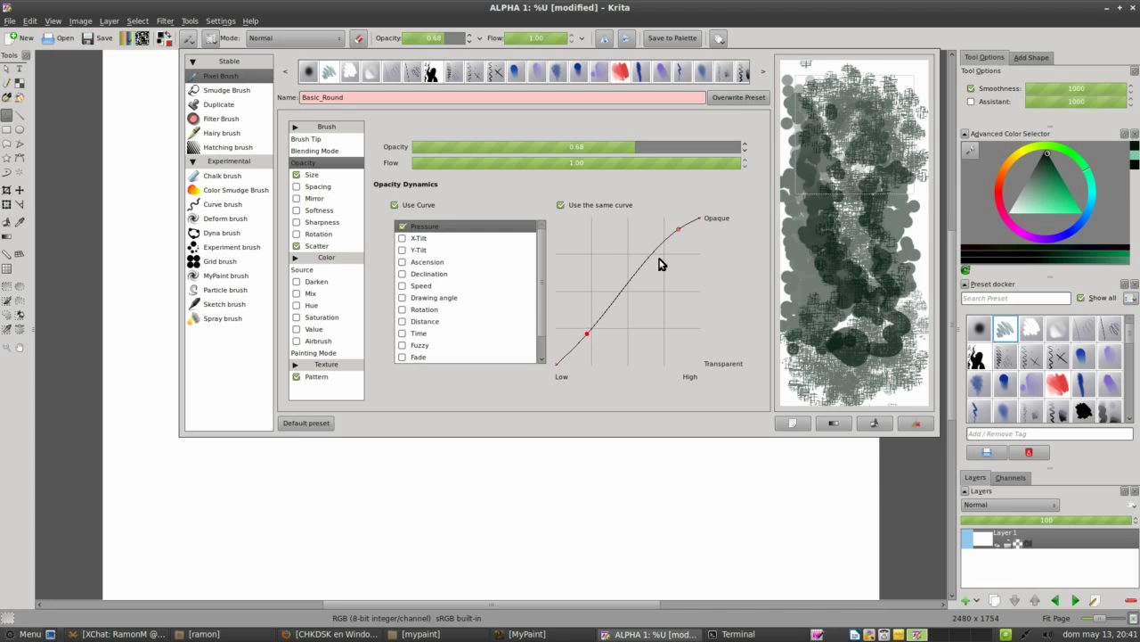
Make opacity respond to Speed with an inverted curve so fast strokes fade to transparent
click(402, 286)
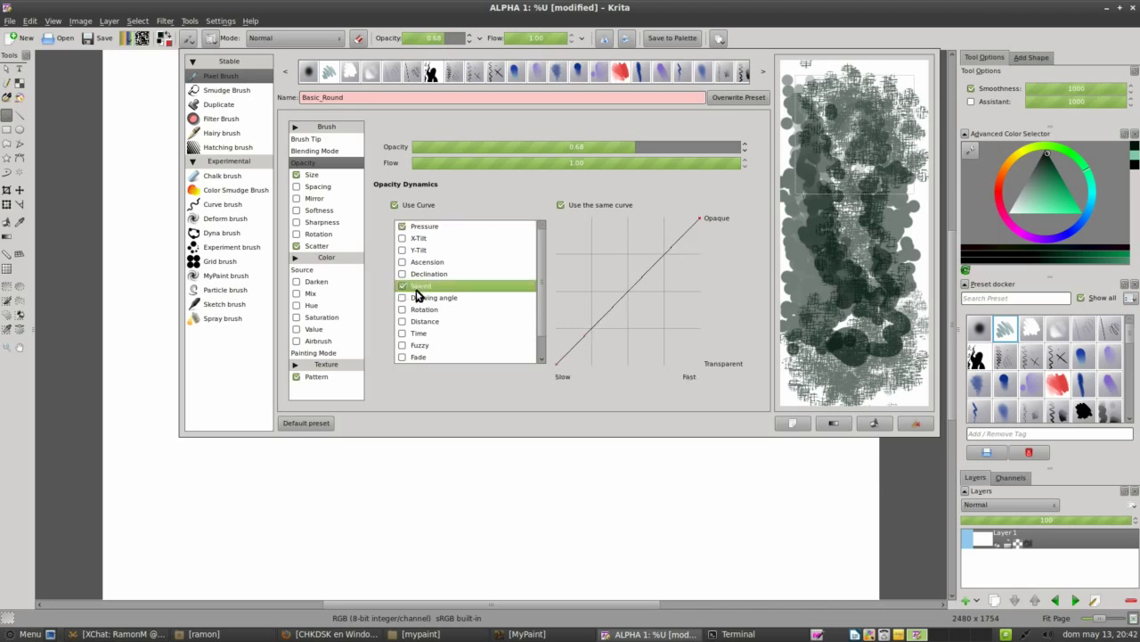
click(913, 424)
mouse_move(843, 115)
mouse_down()
mouse_move(876, 234)
mouse_move(869, 308)
mouse_move(791, 272)
mouse_move(793, 330)
mouse_move(828, 357)
mouse_up()
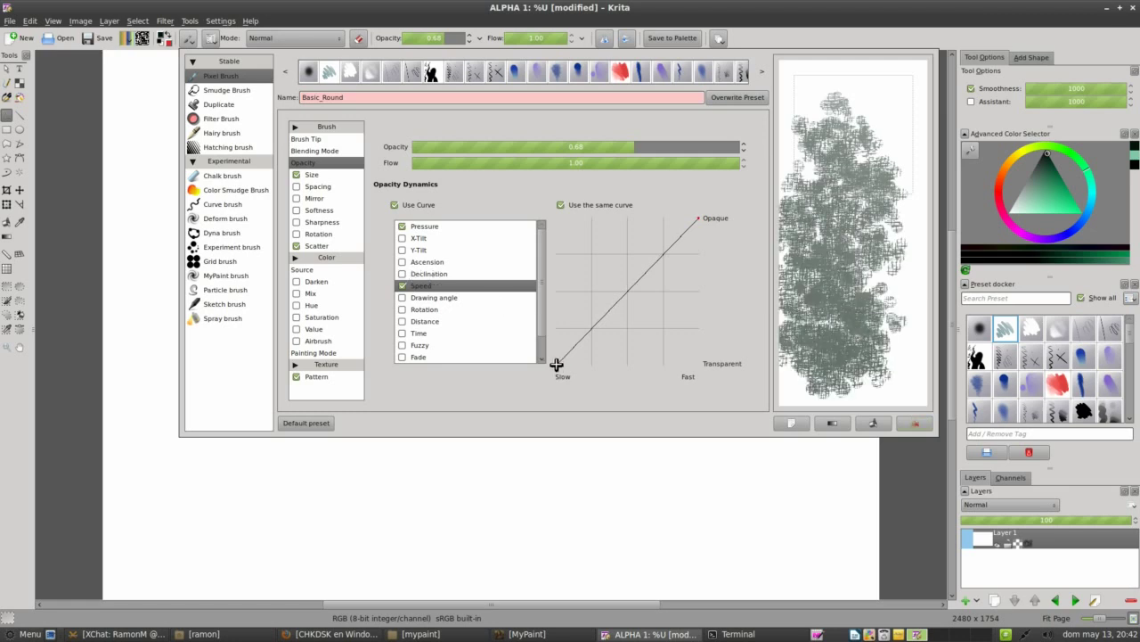
drag(556, 364, 553, 220)
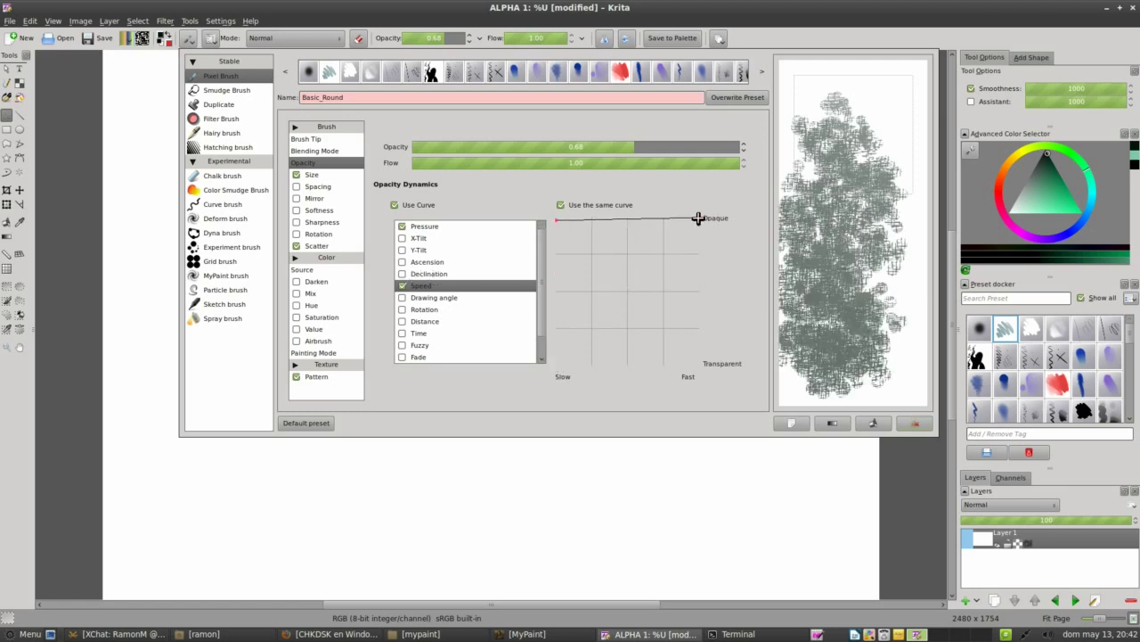
drag(698, 218, 708, 368)
mouse_move(864, 131)
mouse_down()
mouse_move(909, 374)
mouse_move(838, 98)
mouse_move(803, 76)
mouse_move(842, 89)
mouse_move(847, 80)
mouse_move(865, 312)
mouse_move(887, 365)
mouse_move(833, 372)
mouse_move(857, 261)
mouse_move(896, 303)
mouse_move(882, 231)
mouse_move(869, 370)
mouse_up()
Clear the scratchpad, close the brush editor and paint one faded crosshatch stroke across mid-canvas
click(914, 423)
click(679, 496)
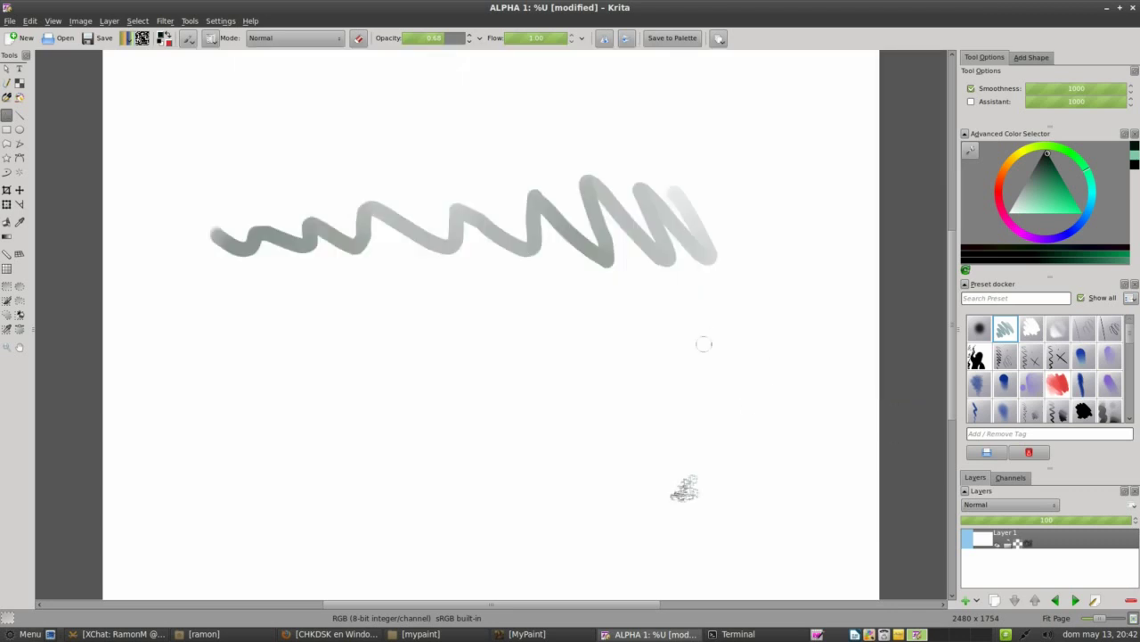
mouse_move(702, 347)
mouse_down()
mouse_move(557, 378)
mouse_move(491, 424)
mouse_move(435, 316)
mouse_move(487, 388)
mouse_move(407, 422)
mouse_move(314, 356)
mouse_move(273, 458)
mouse_move(412, 488)
mouse_move(295, 441)
mouse_move(366, 424)
mouse_move(379, 392)
mouse_up()
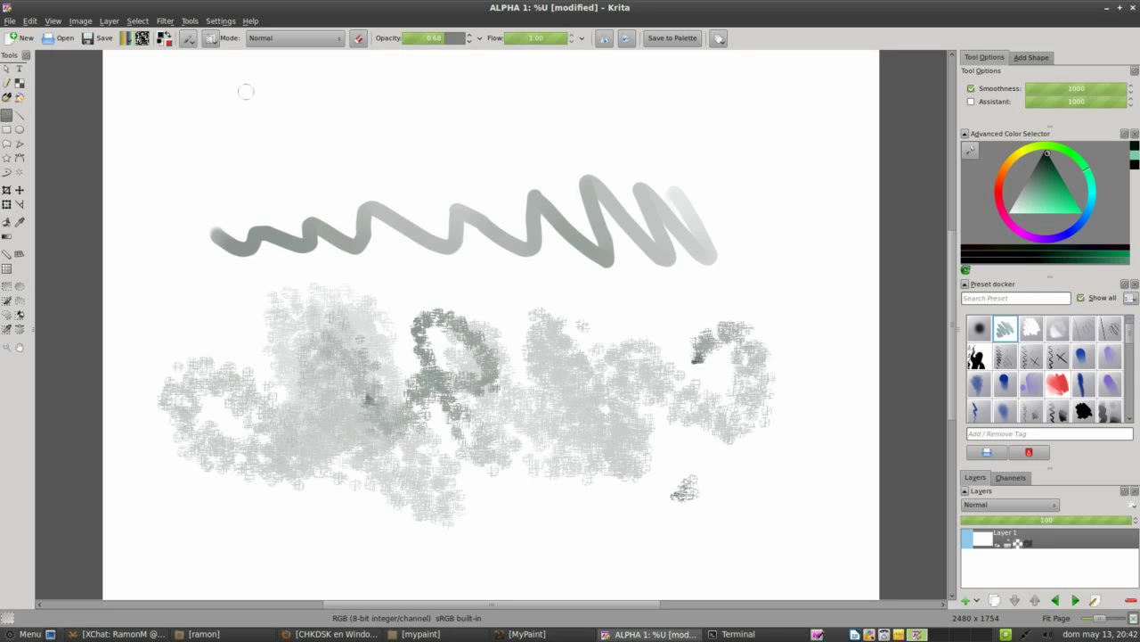
Rename the Basic_Round preset to TestPreset in the brush editor and test it on the scratchpad
click(189, 39)
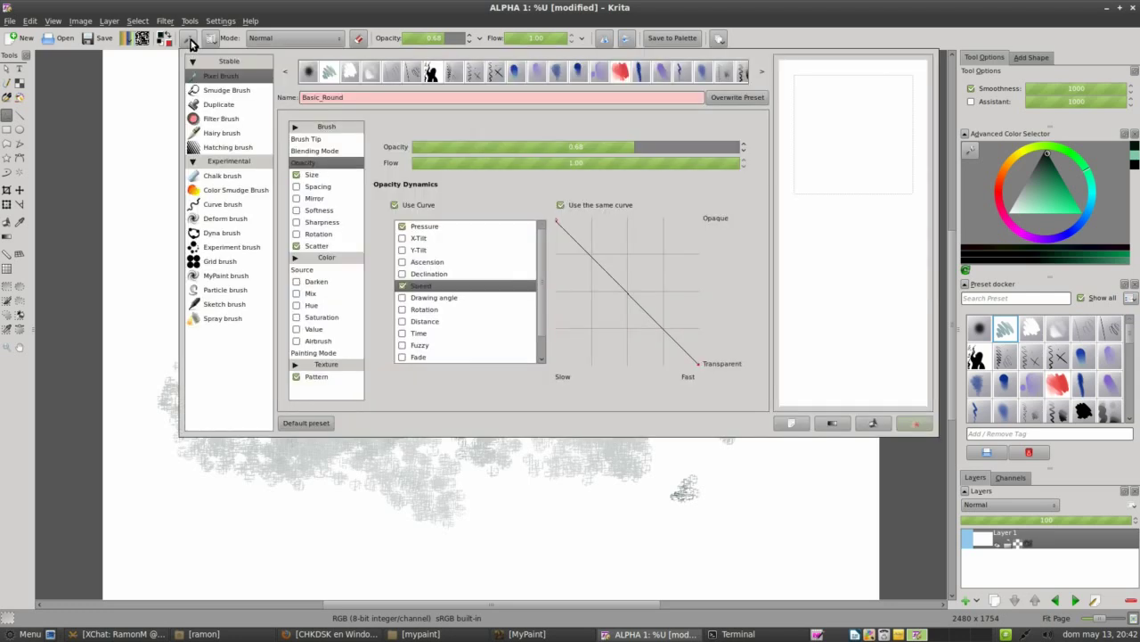
click(366, 104)
key(BackSpace)
key(BackSpace)
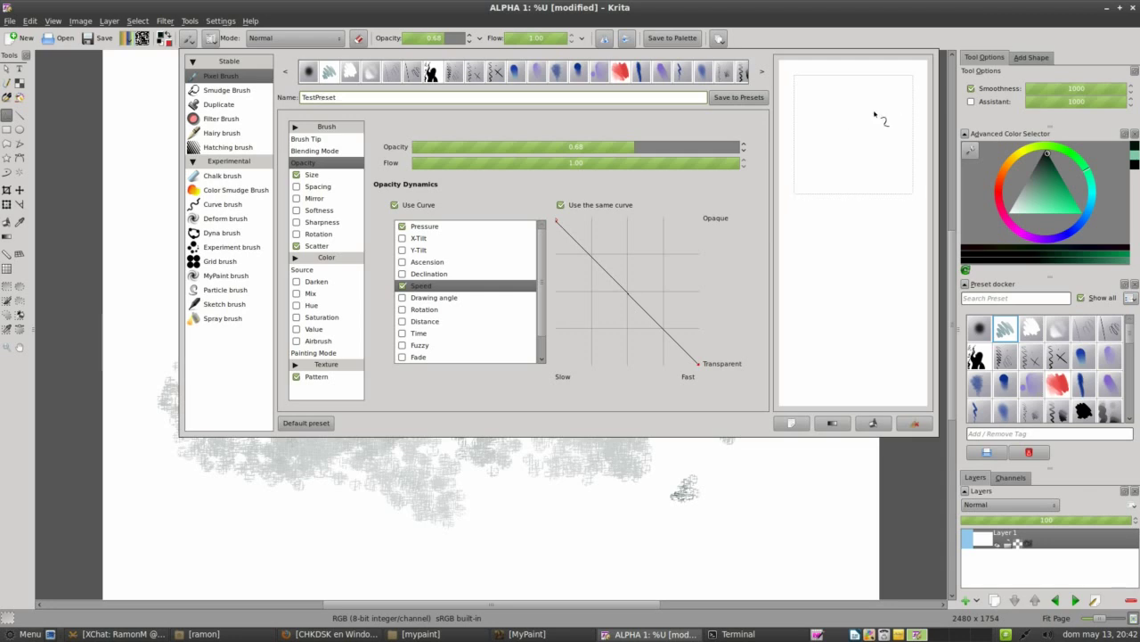
mouse_move(878, 92)
mouse_down()
mouse_move(895, 131)
mouse_move(871, 115)
mouse_move(844, 125)
mouse_move(866, 172)
mouse_move(819, 164)
mouse_move(818, 182)
mouse_move(881, 93)
mouse_move(871, 128)
mouse_move(843, 143)
mouse_move(873, 83)
mouse_move(896, 111)
mouse_move(893, 128)
mouse_move(833, 77)
mouse_move(870, 90)
mouse_move(852, 94)
mouse_move(840, 124)
mouse_move(867, 141)
mouse_move(838, 140)
mouse_move(829, 166)
mouse_move(894, 127)
mouse_up()
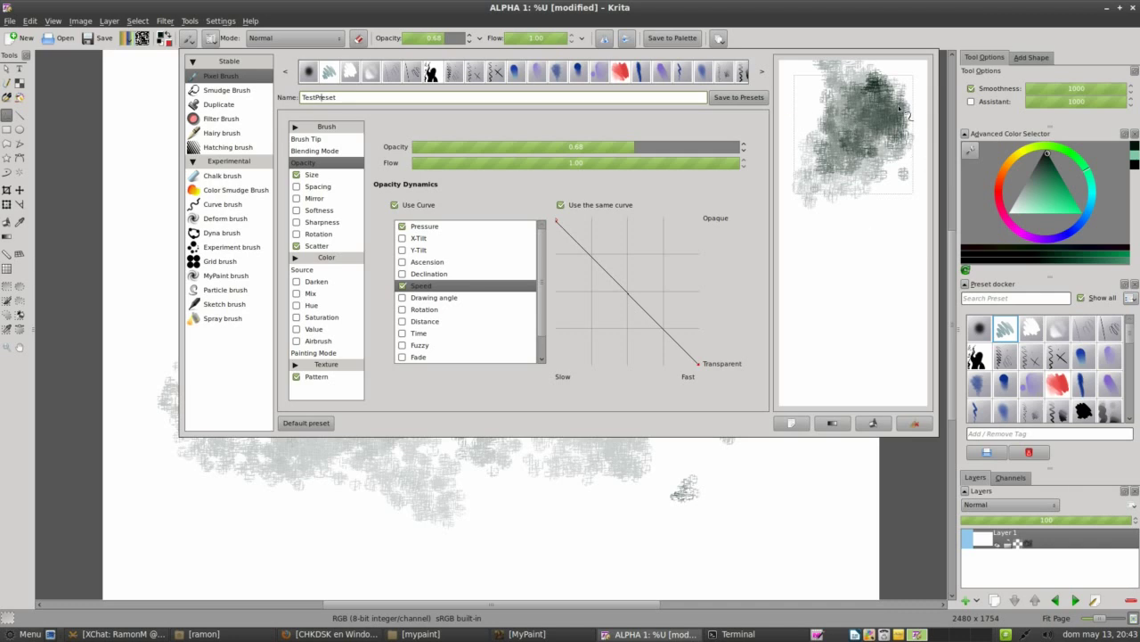
Save the brush as the new TestPreset preset, then select it and start adding the Testing tag
click(723, 102)
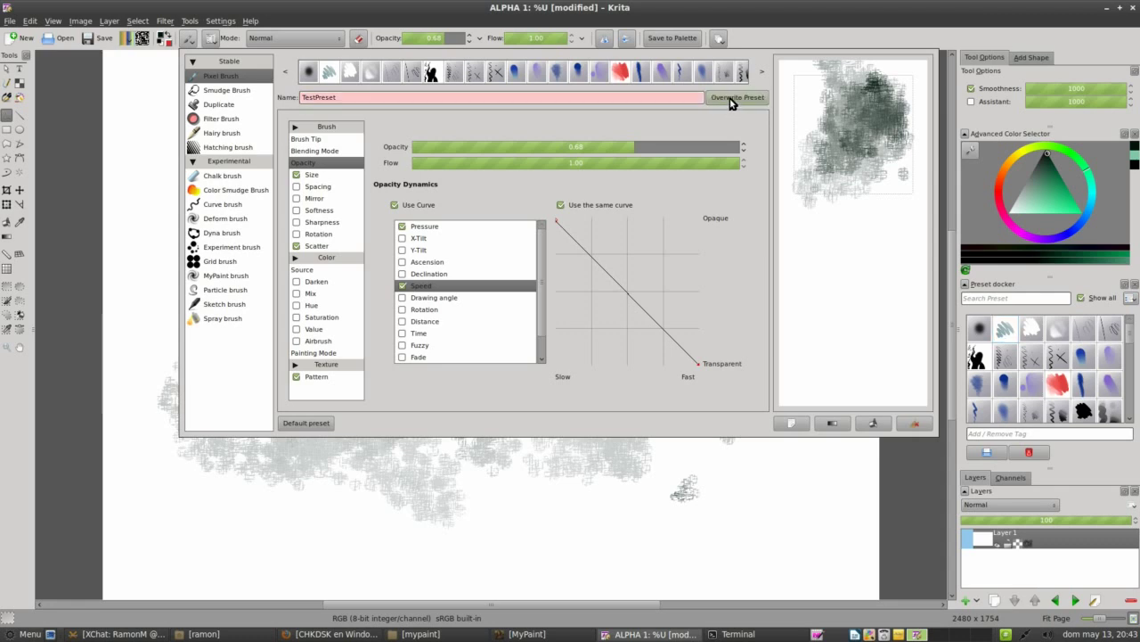
click(771, 460)
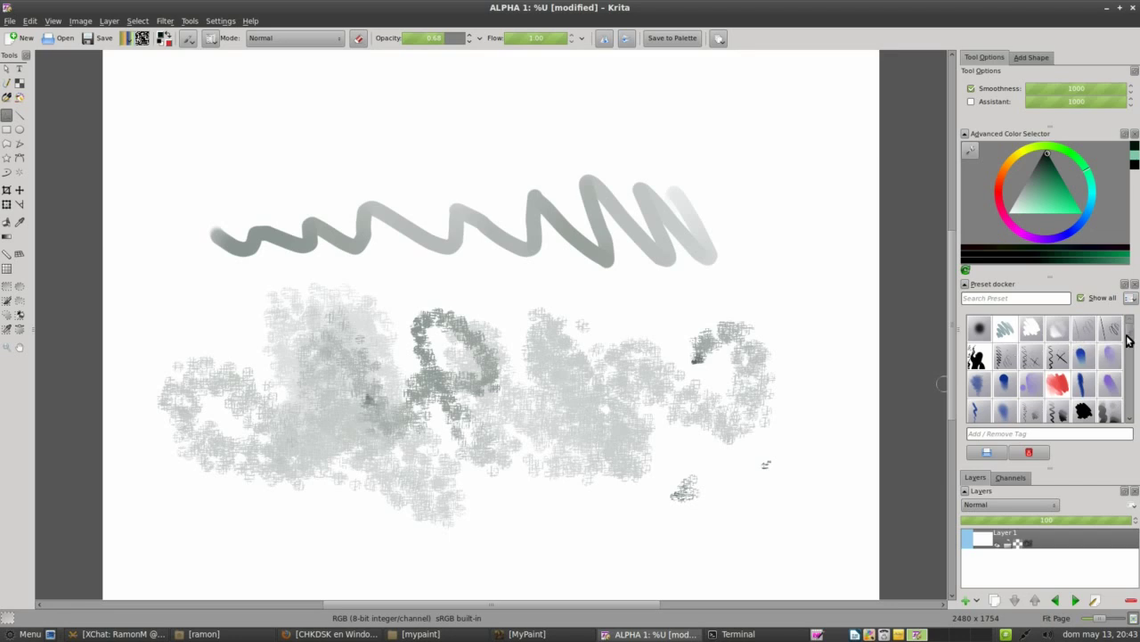
drag(1130, 335, 1132, 398)
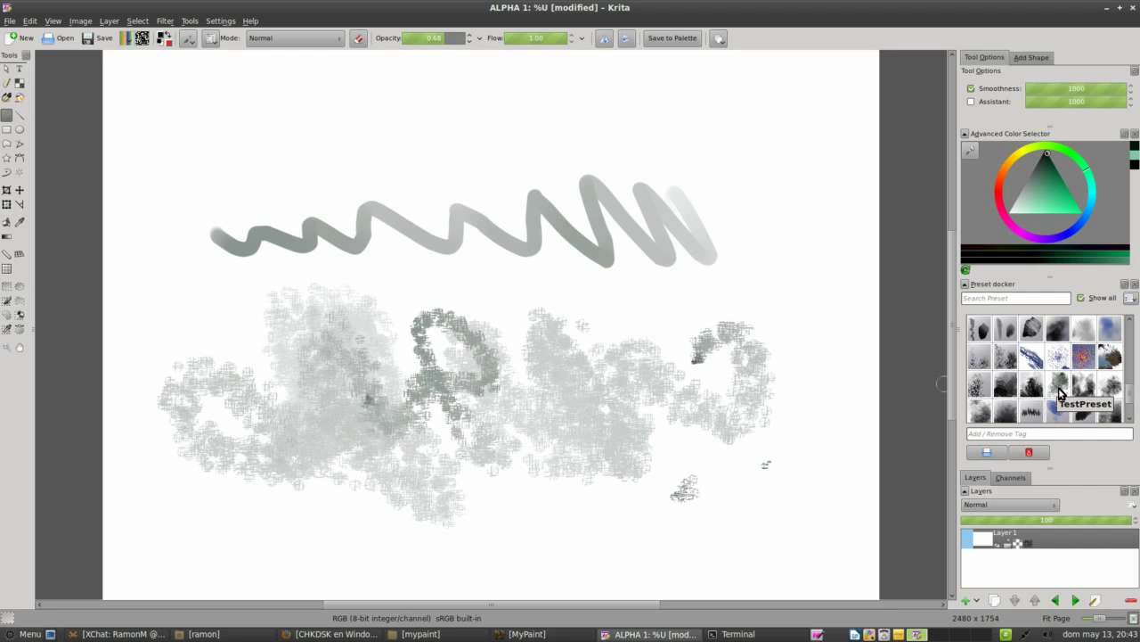
click(1062, 386)
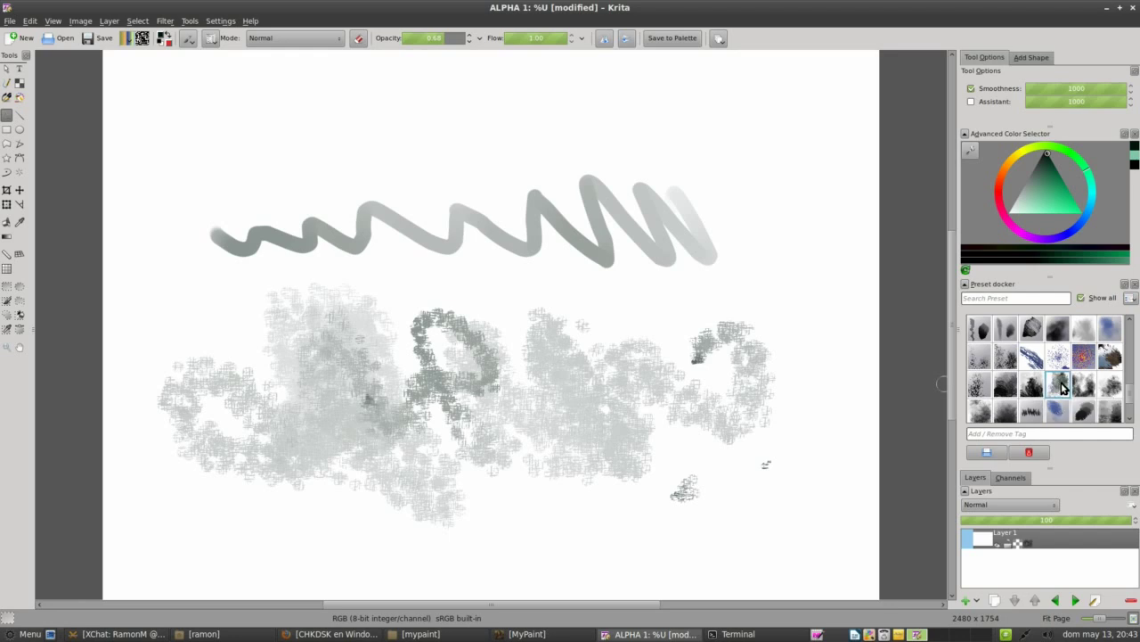
click(1006, 437)
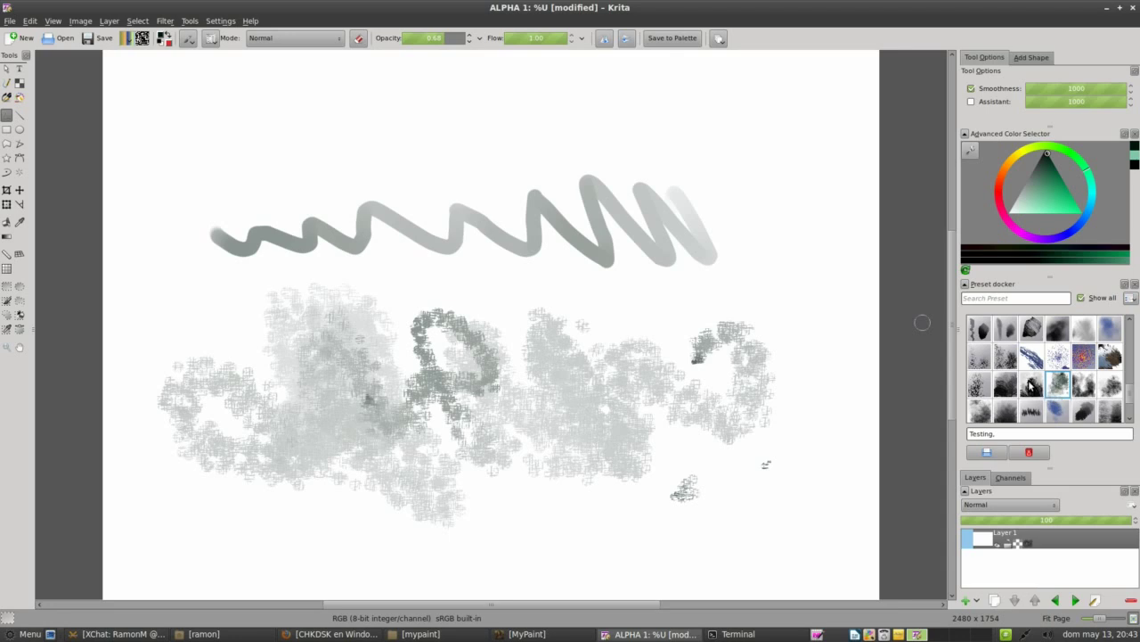
Filter the brush presets by the Testing tag and select TestPreset
click(1031, 385)
click(1059, 388)
click(987, 300)
text(Testi)
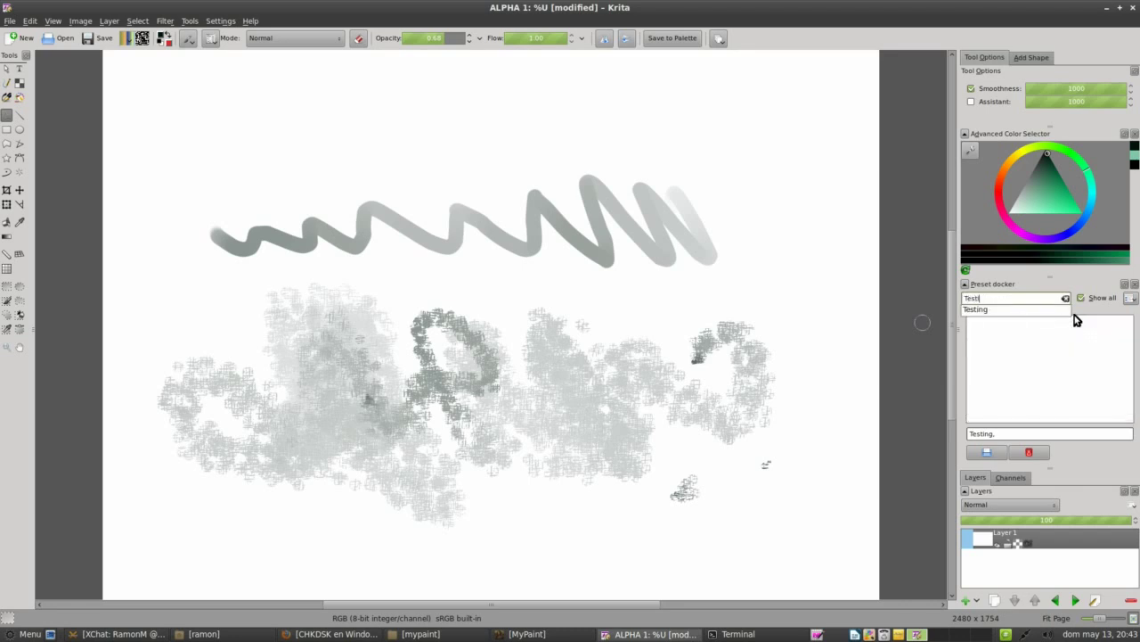
text(ng)
key(Return)
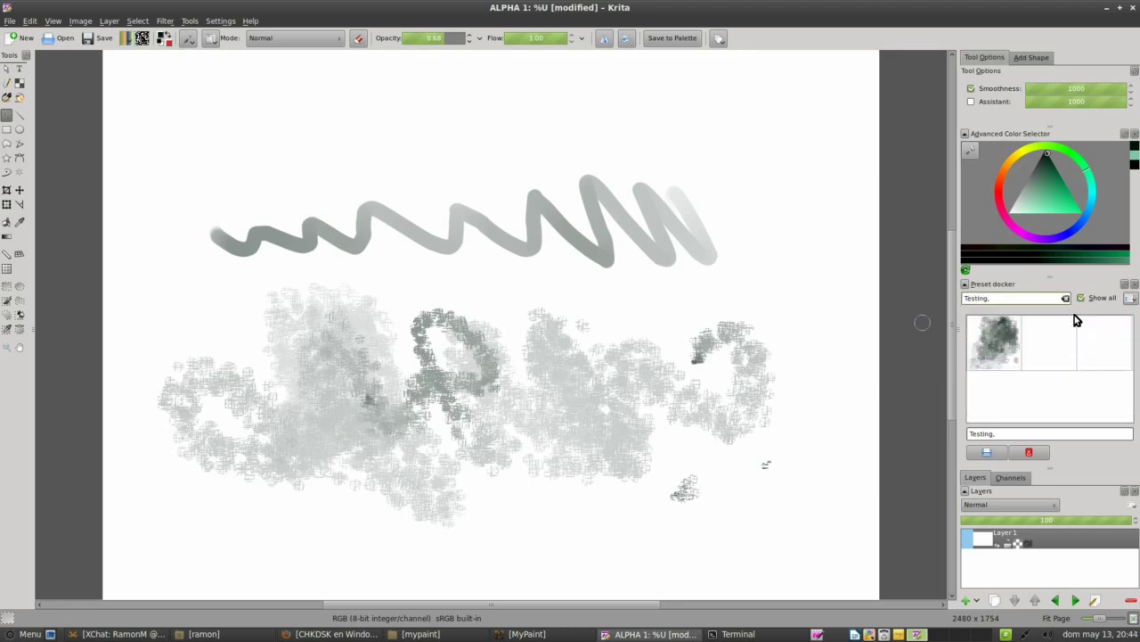
click(997, 343)
Paint dark spray strokes along the top of the canvas, extending them leftward
mouse_move(736, 116)
mouse_down()
mouse_move(784, 174)
mouse_move(775, 254)
mouse_move(704, 130)
mouse_move(702, 159)
mouse_move(624, 152)
mouse_up()
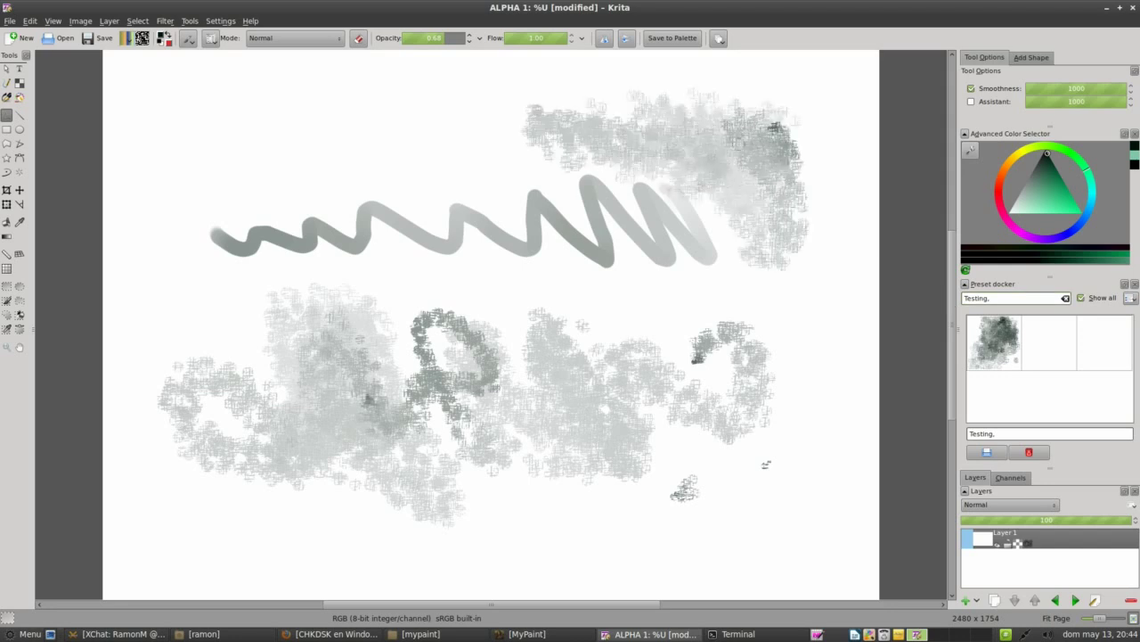
mouse_move(741, 171)
mouse_down()
mouse_move(706, 123)
mouse_move(640, 142)
mouse_up()
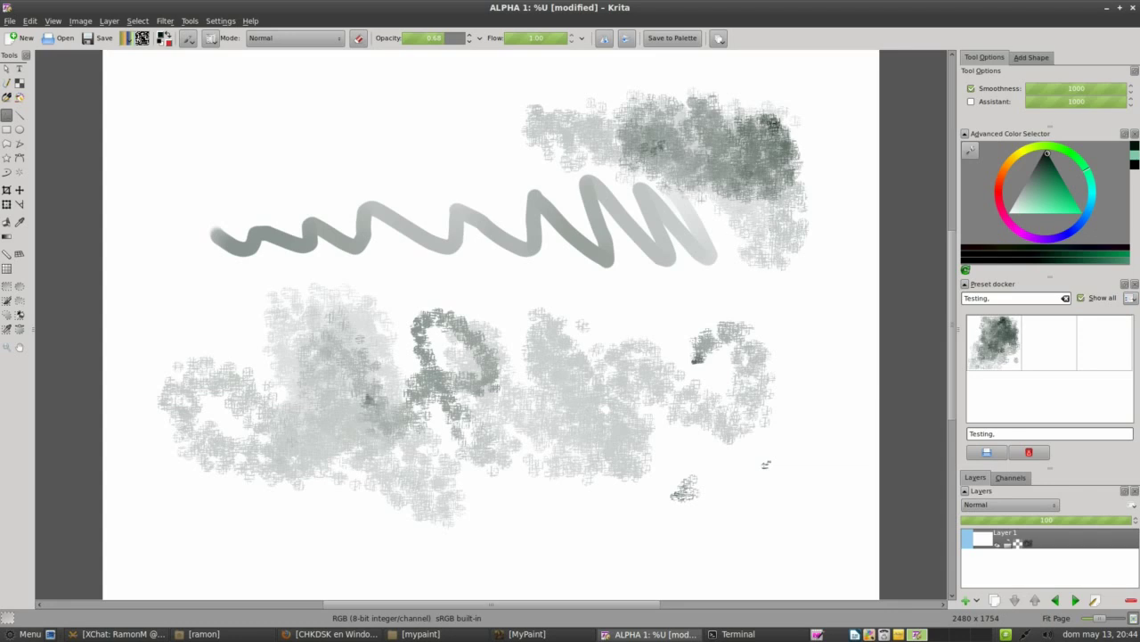
mouse_move(776, 161)
mouse_down()
mouse_move(731, 205)
mouse_move(642, 160)
mouse_move(499, 143)
mouse_move(401, 133)
mouse_move(299, 156)
mouse_move(322, 160)
mouse_up()
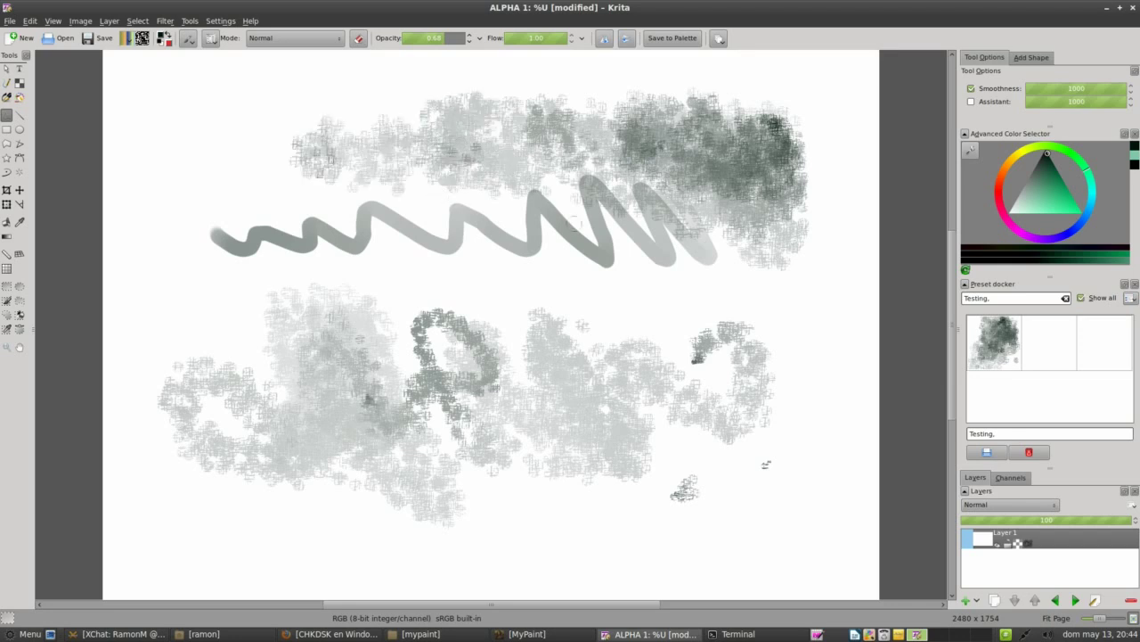
Select the TestPreset thumbnail in the Preset docker and delete it
click(996, 348)
click(1030, 453)
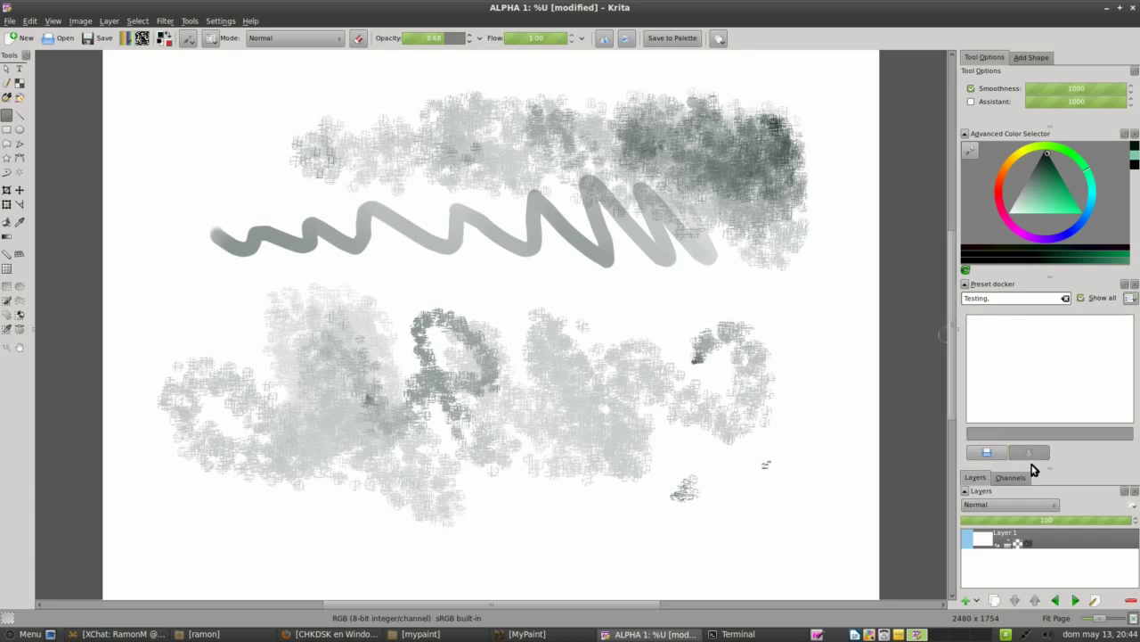
Quit Krita discarding the painting, decline the sound-devices prompt, and open the Home folder
click(1133, 9)
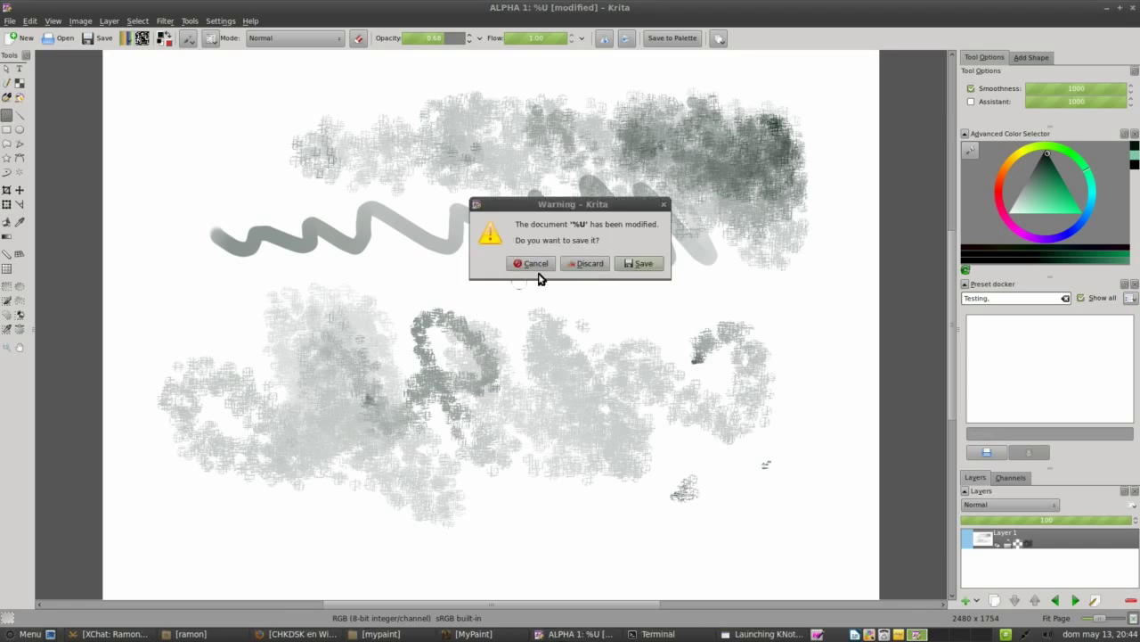
click(580, 260)
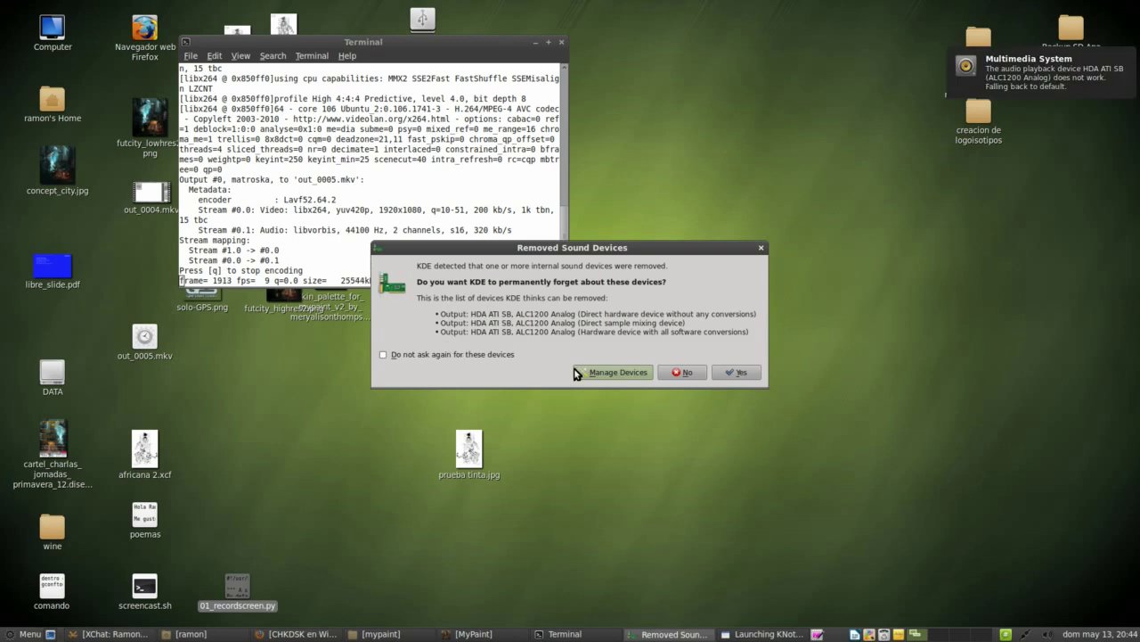
click(682, 373)
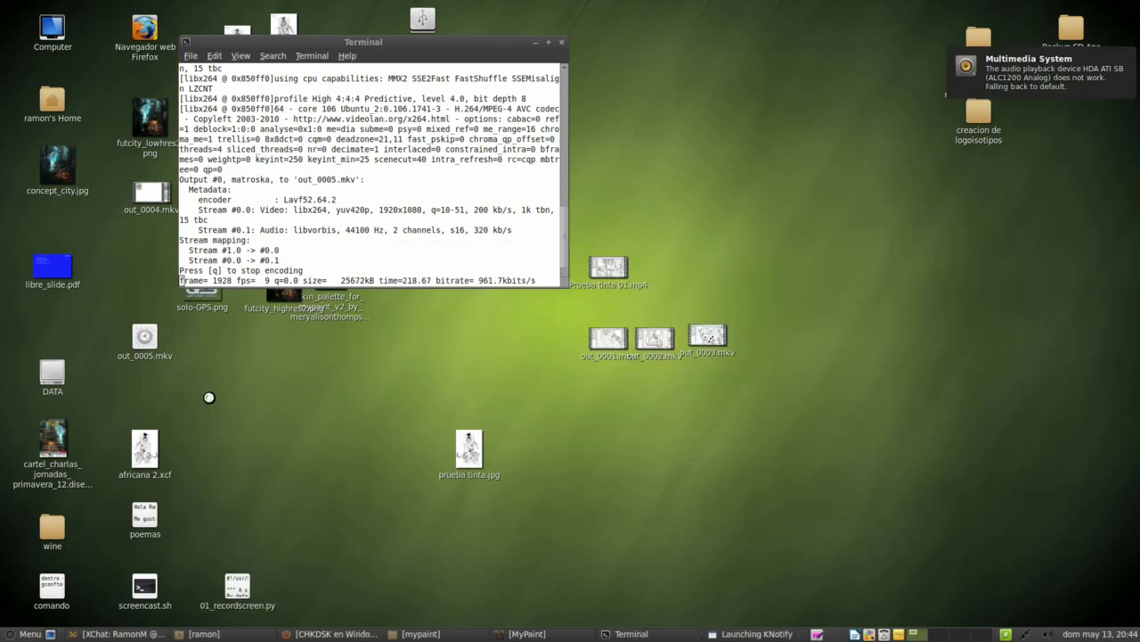
double_click(52, 100)
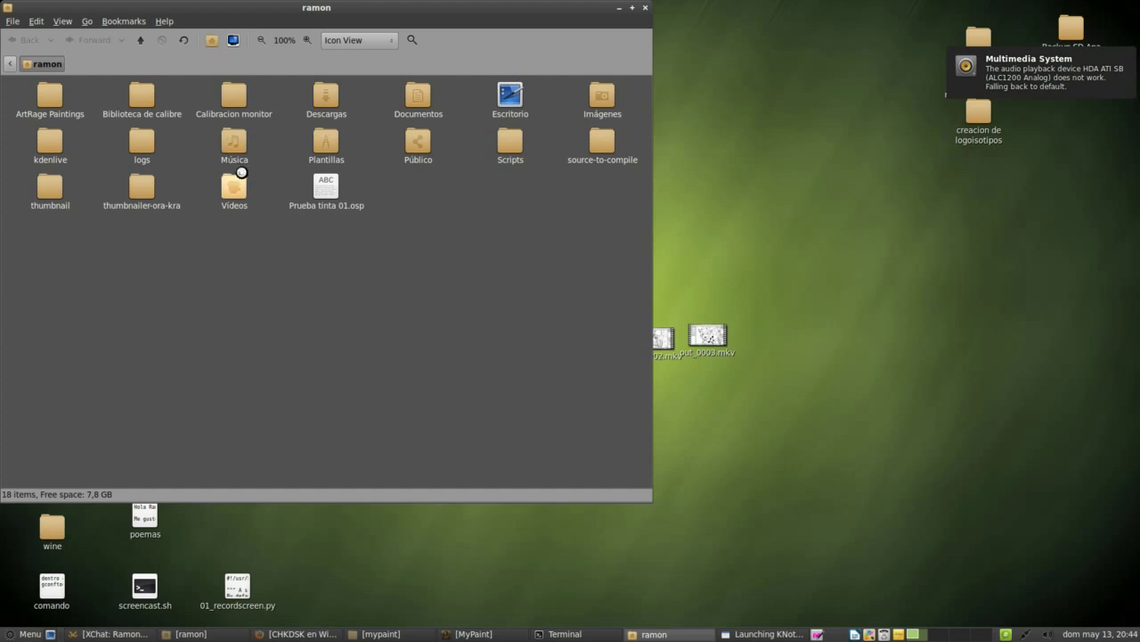
Show hidden files, browse to .kde/share/apps/krita and open kis_paintoppresets.blacklist
key(ctrl+h)
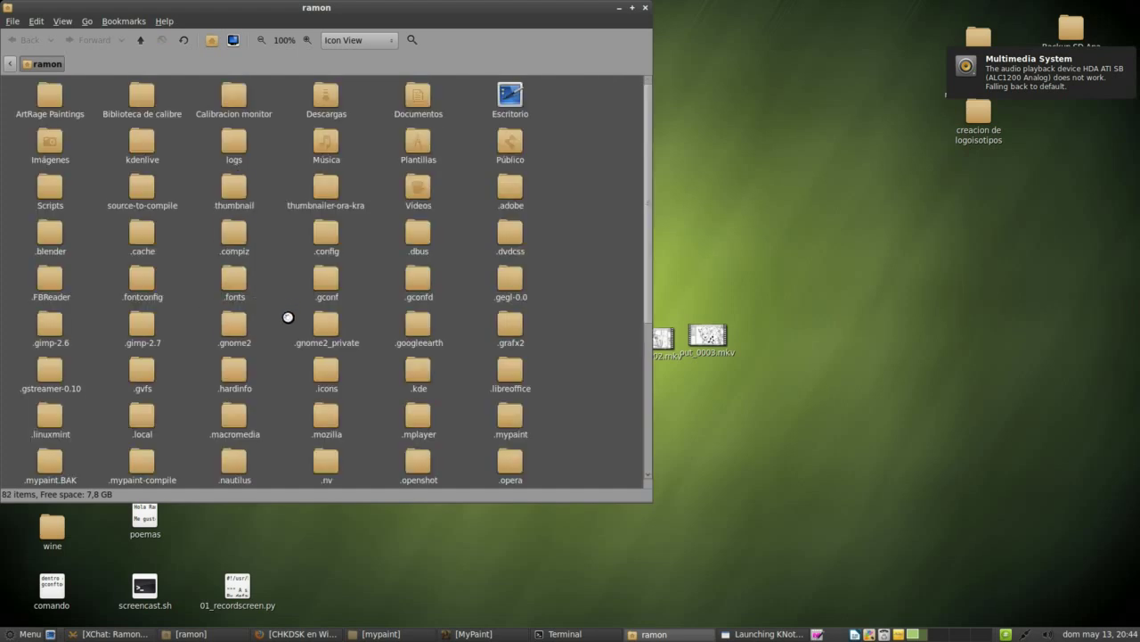
double_click(417, 375)
double_click(228, 102)
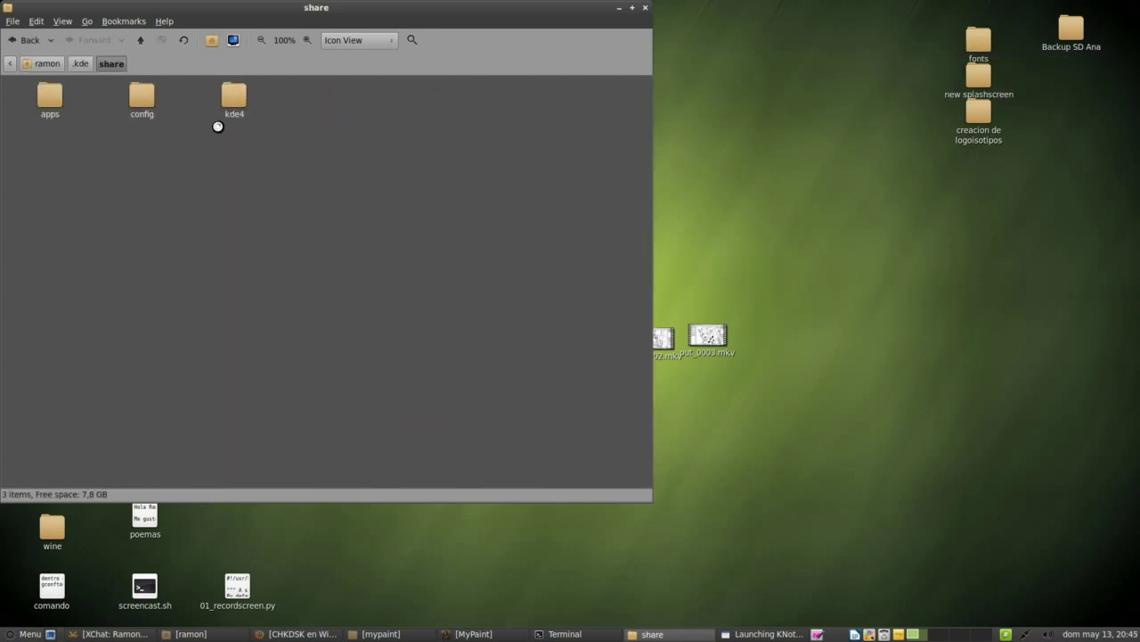
double_click(53, 96)
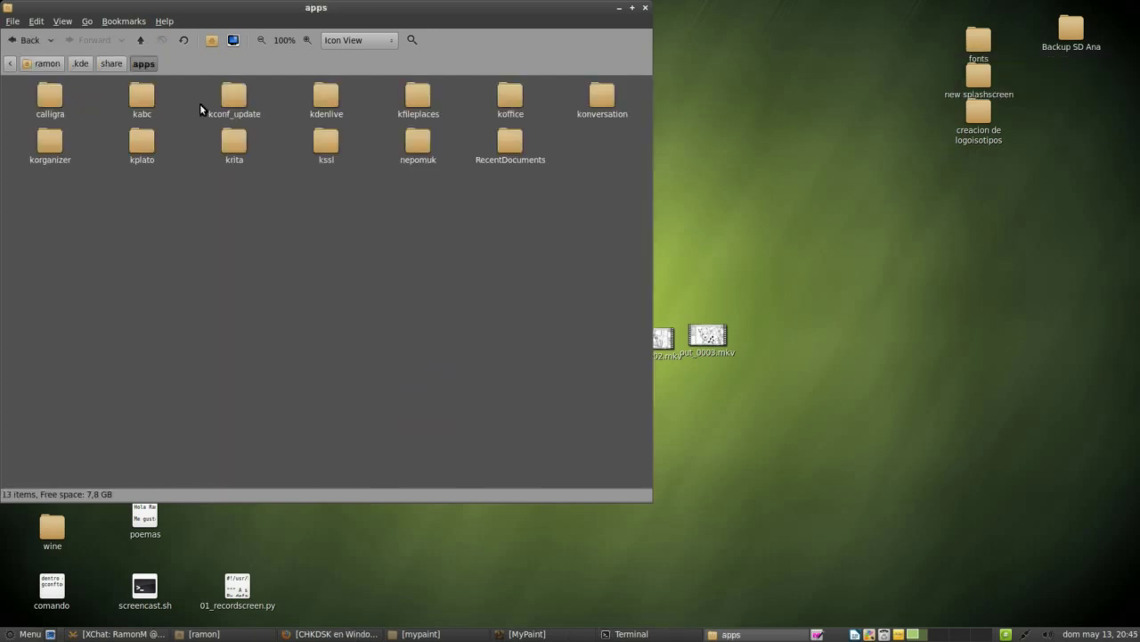
double_click(234, 140)
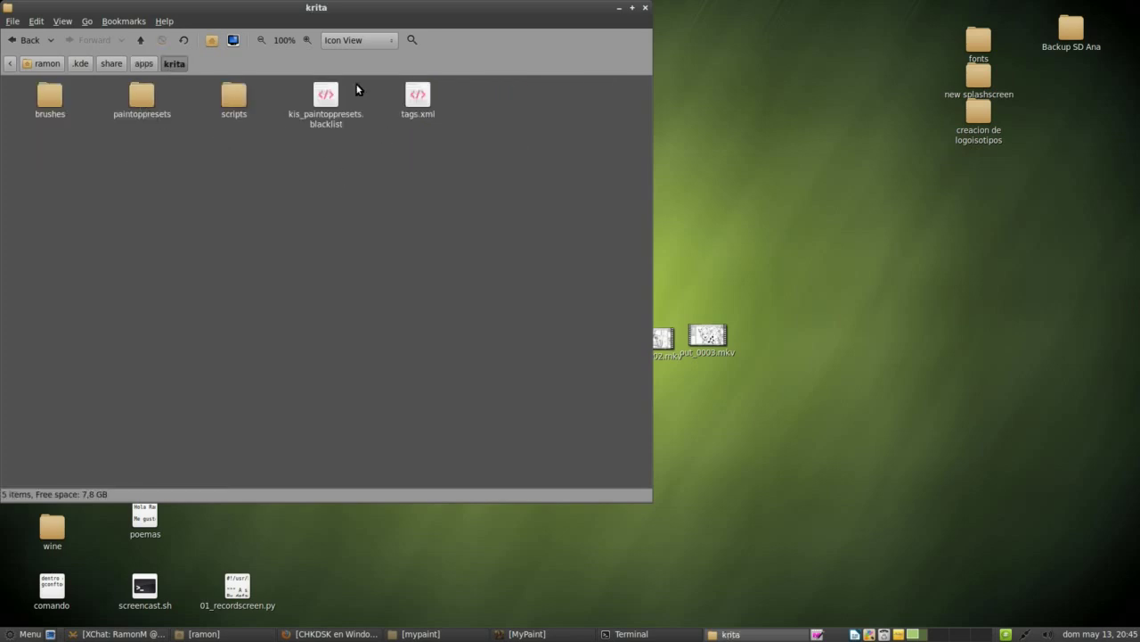
click(323, 106)
double_click(327, 101)
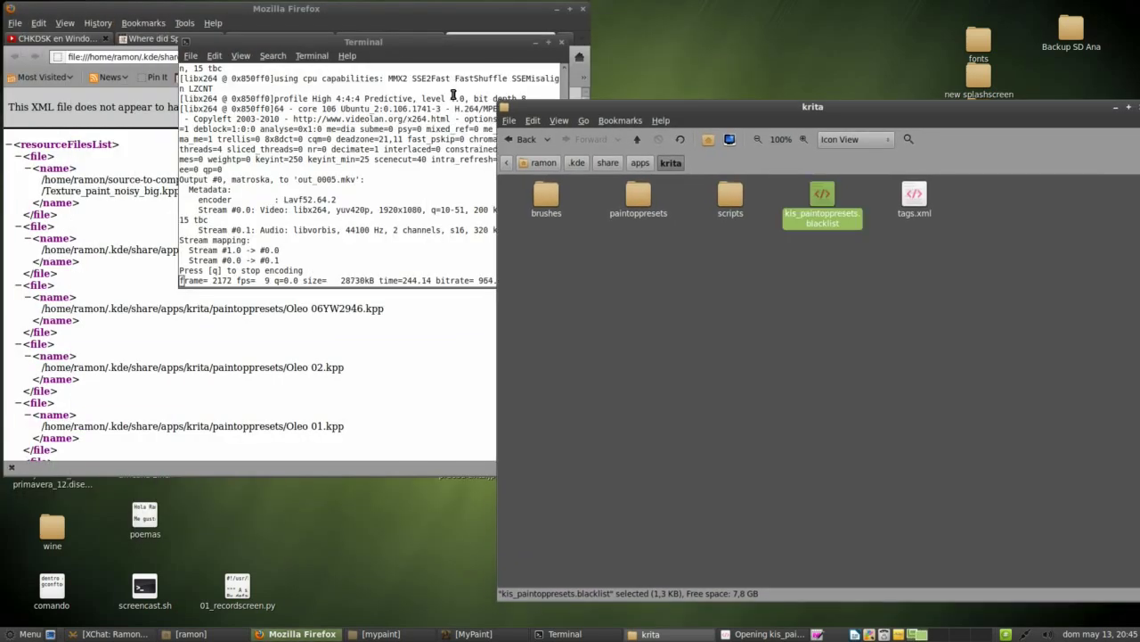
Bring Firefox forward and scroll the blacklist XML down to the TestPreset.kpp entry
click(395, 44)
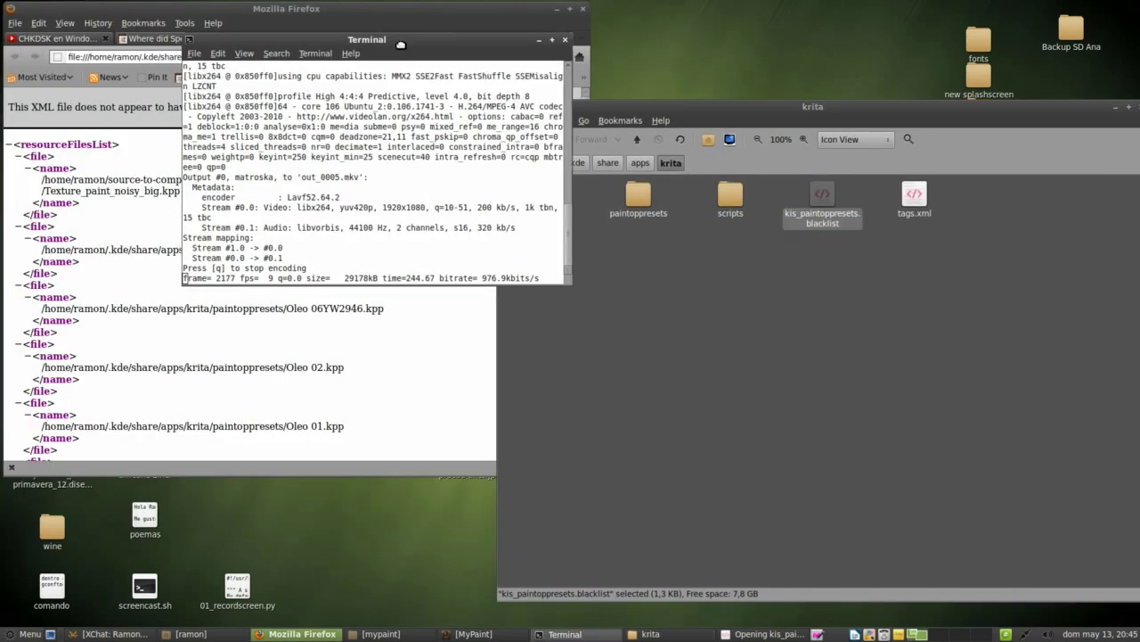
click(539, 41)
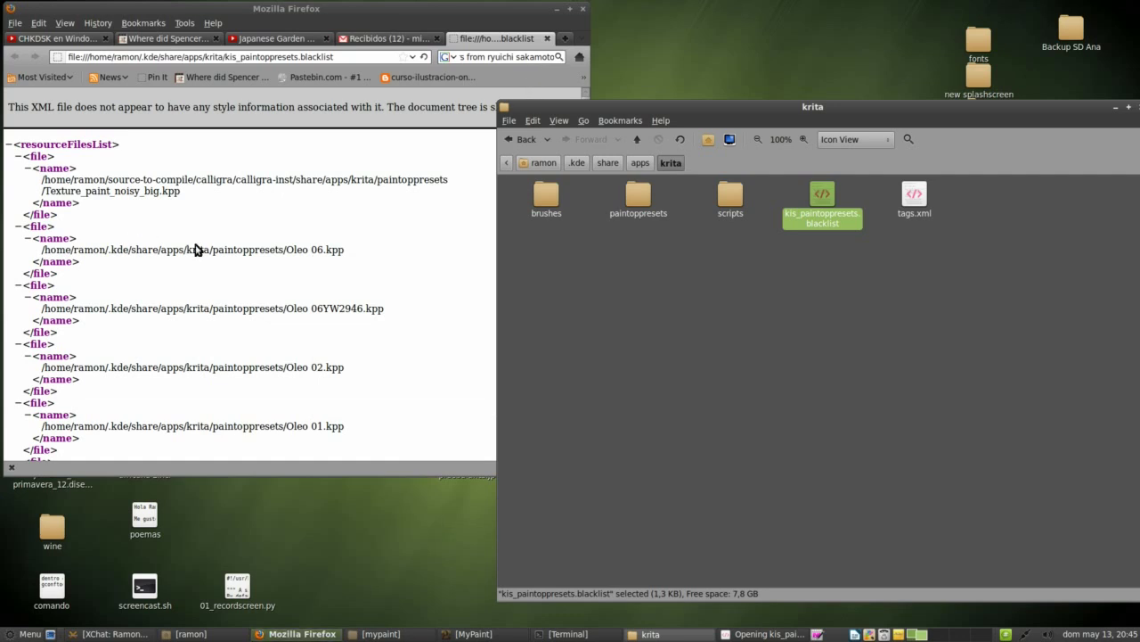
click(381, 271)
drag(580, 241, 586, 445)
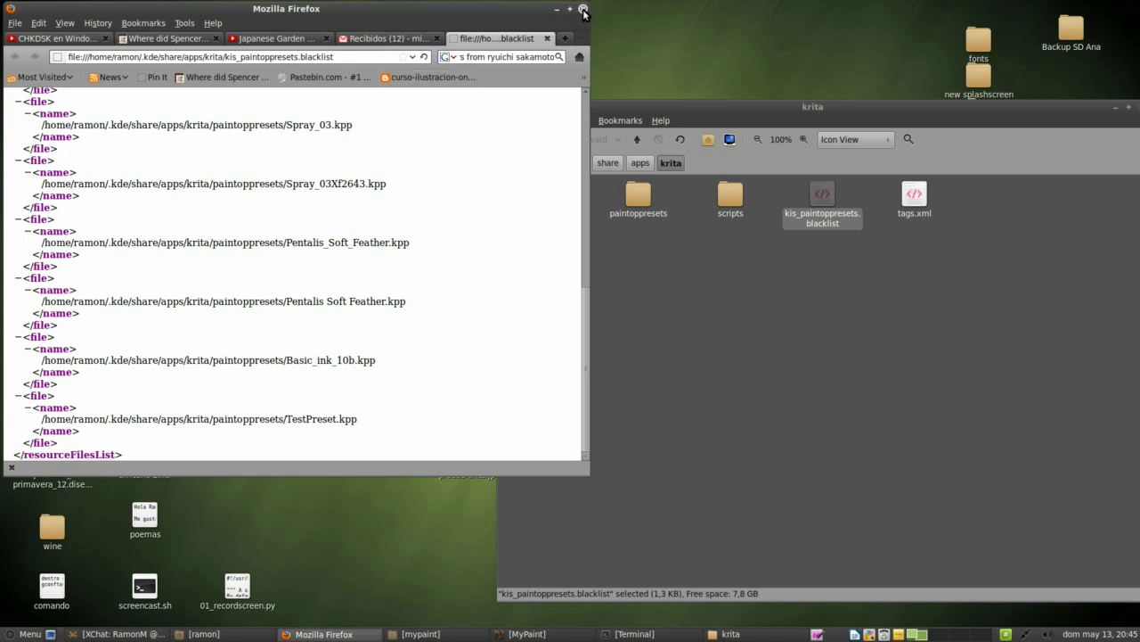
Close the blacklist tab without quitting Firefox, then minimise the browser
key(alt+Tab)
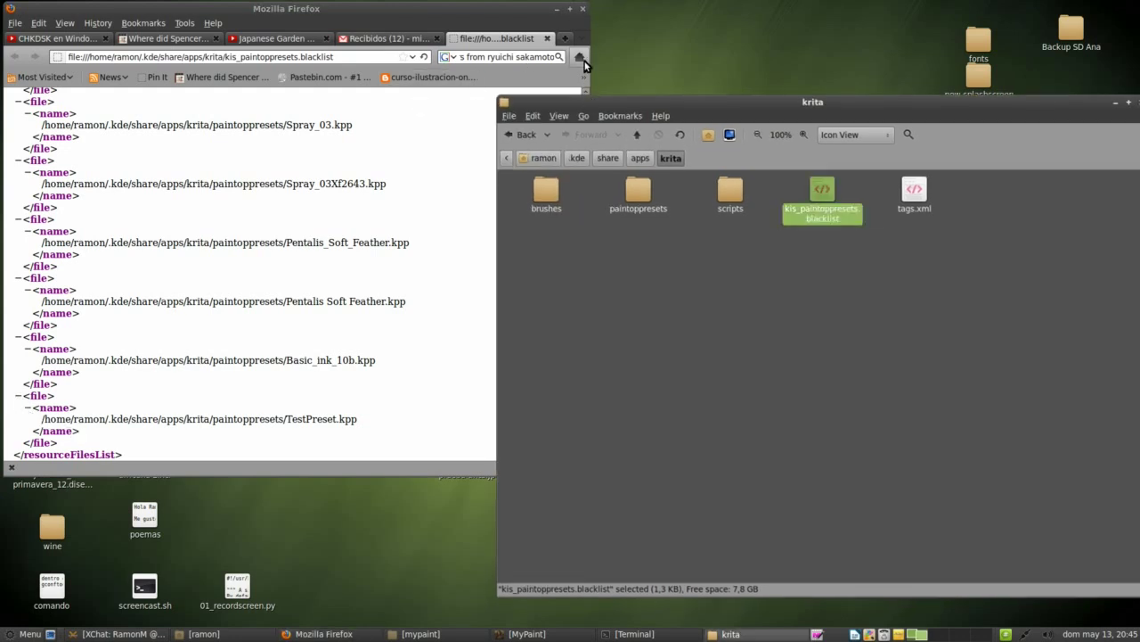
click(584, 10)
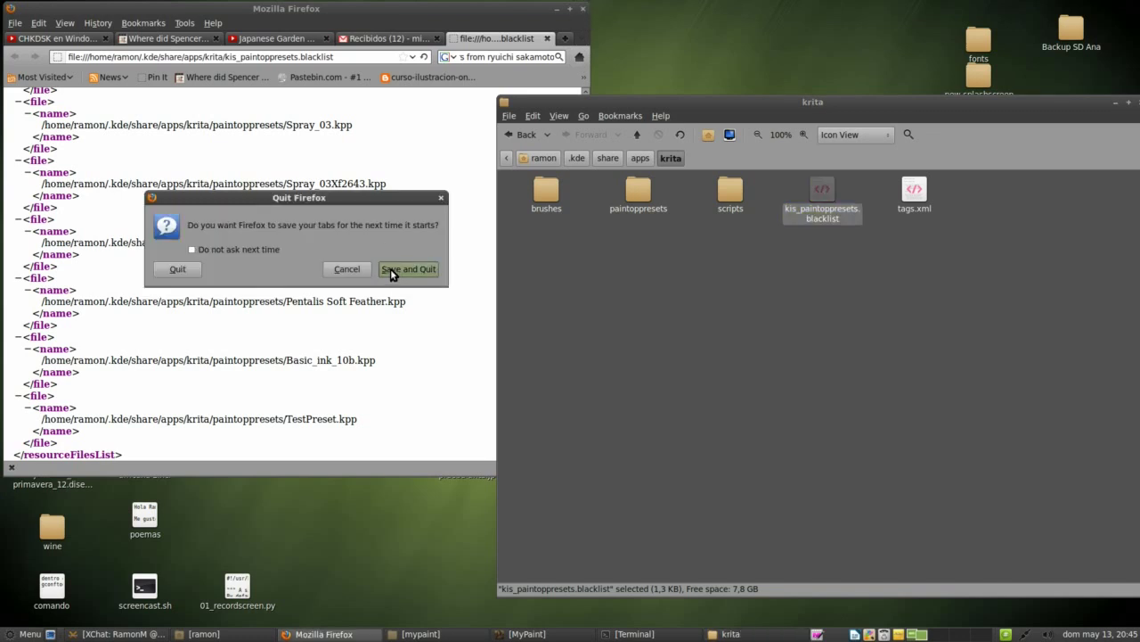
click(352, 268)
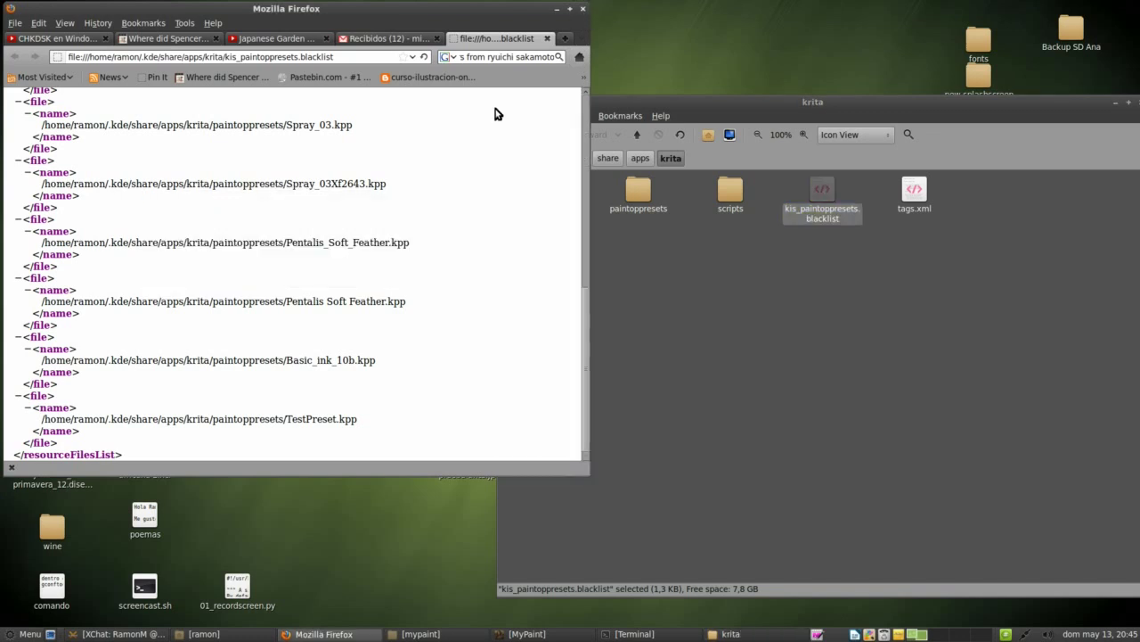
click(547, 39)
click(547, 38)
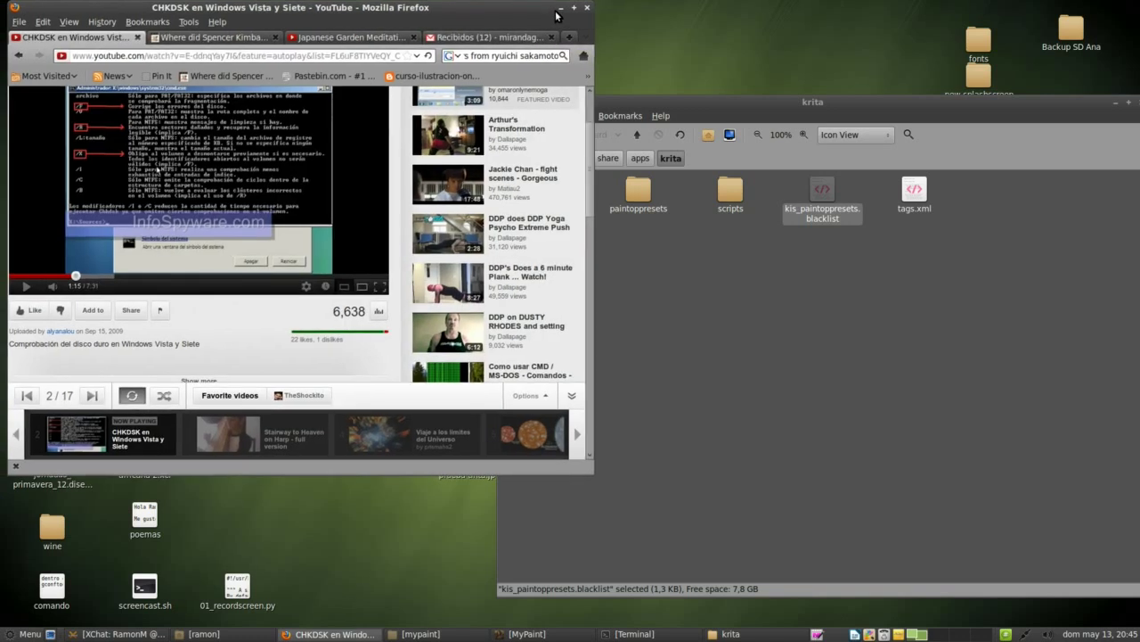
click(557, 8)
Open kis_paintoppresets.blacklist with Notepad, then close Notepad
right_click(837, 187)
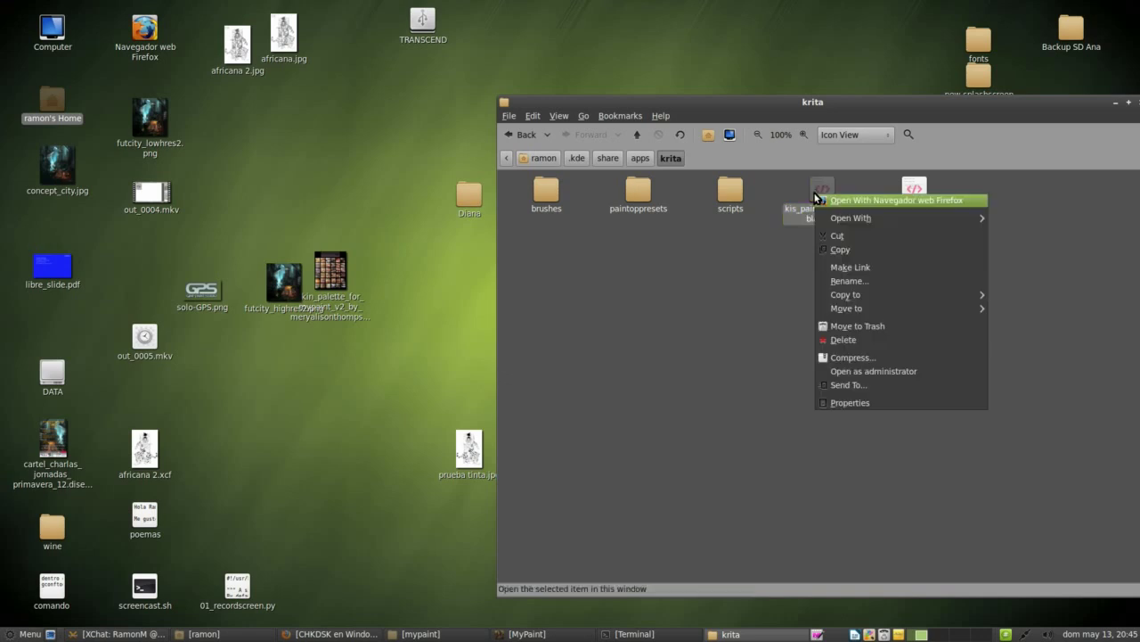
mouse_move(839, 227)
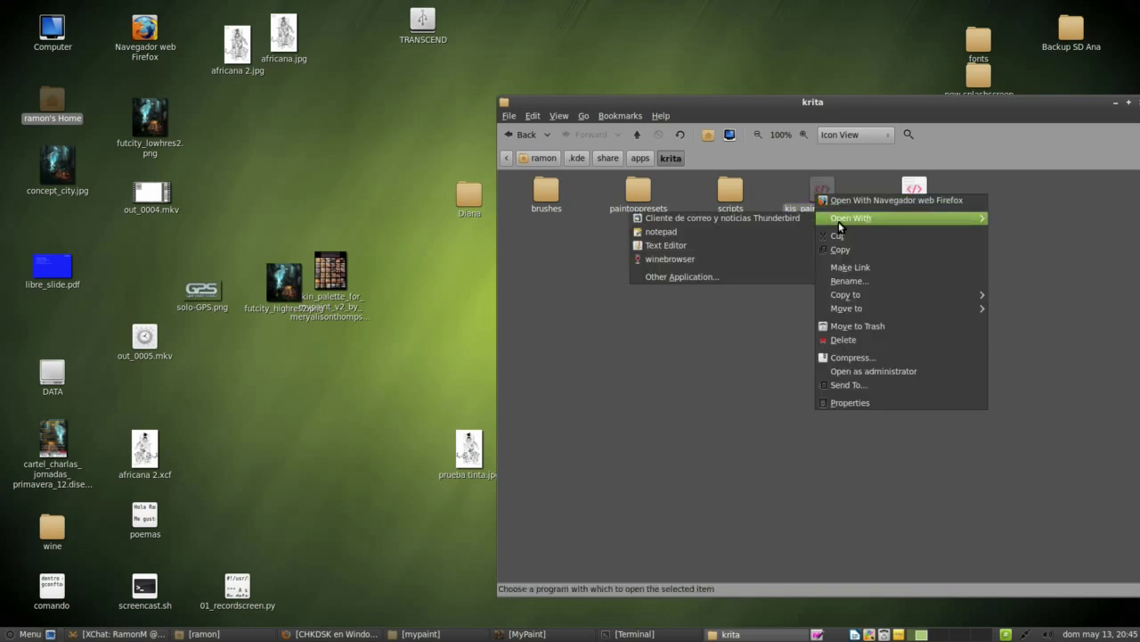
click(726, 232)
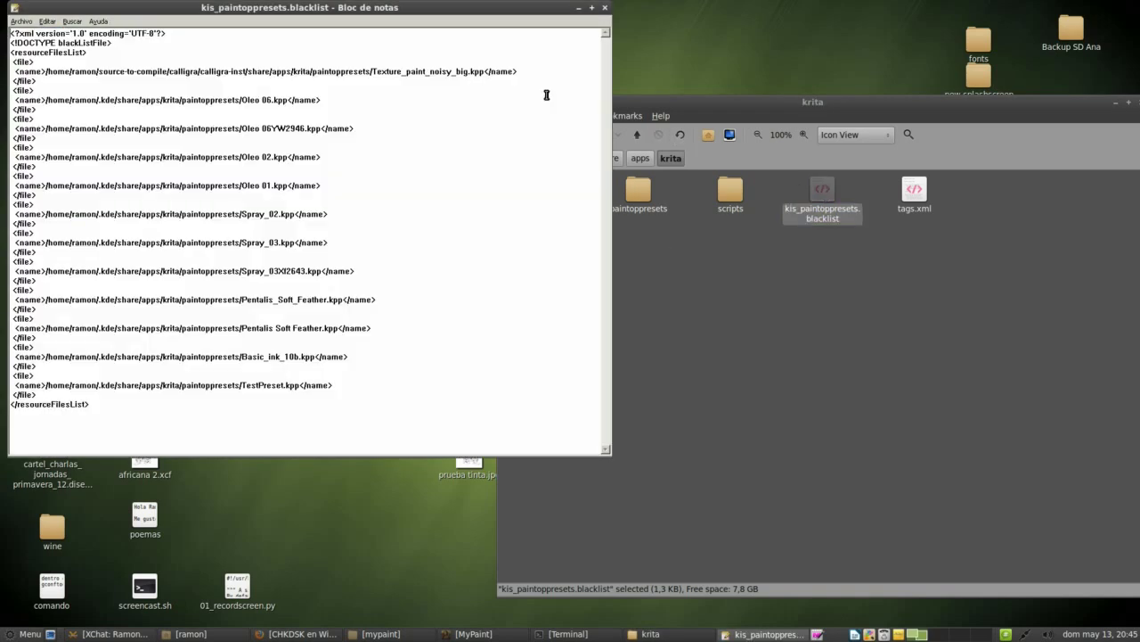
click(604, 8)
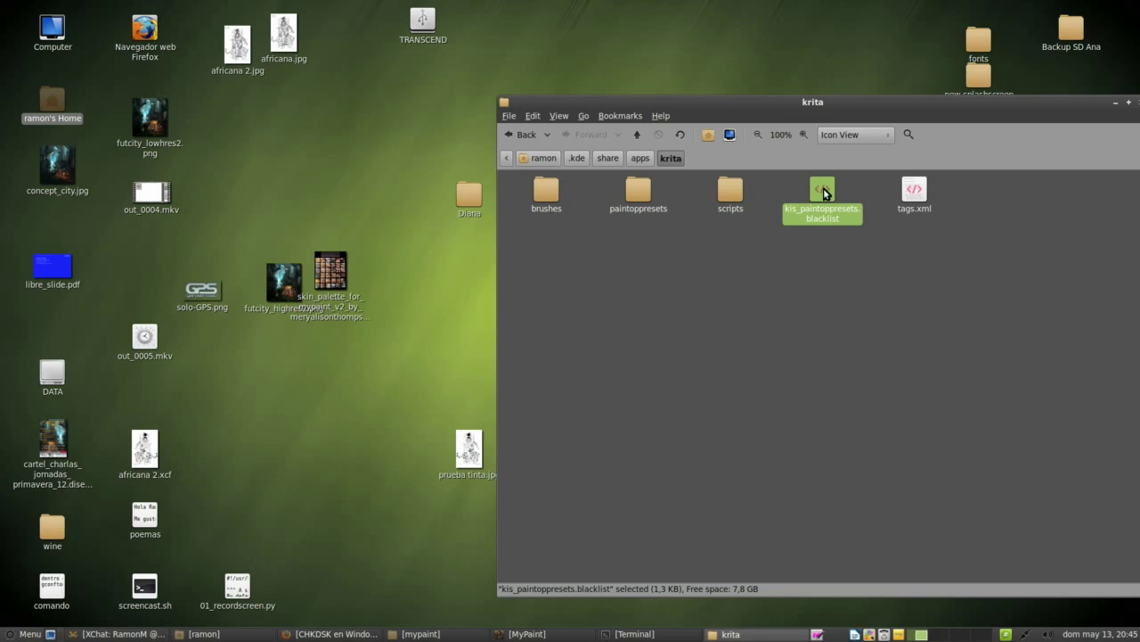
Reopen kis_paintoppresets.blacklist with Open With > Text Editor
right_click(824, 193)
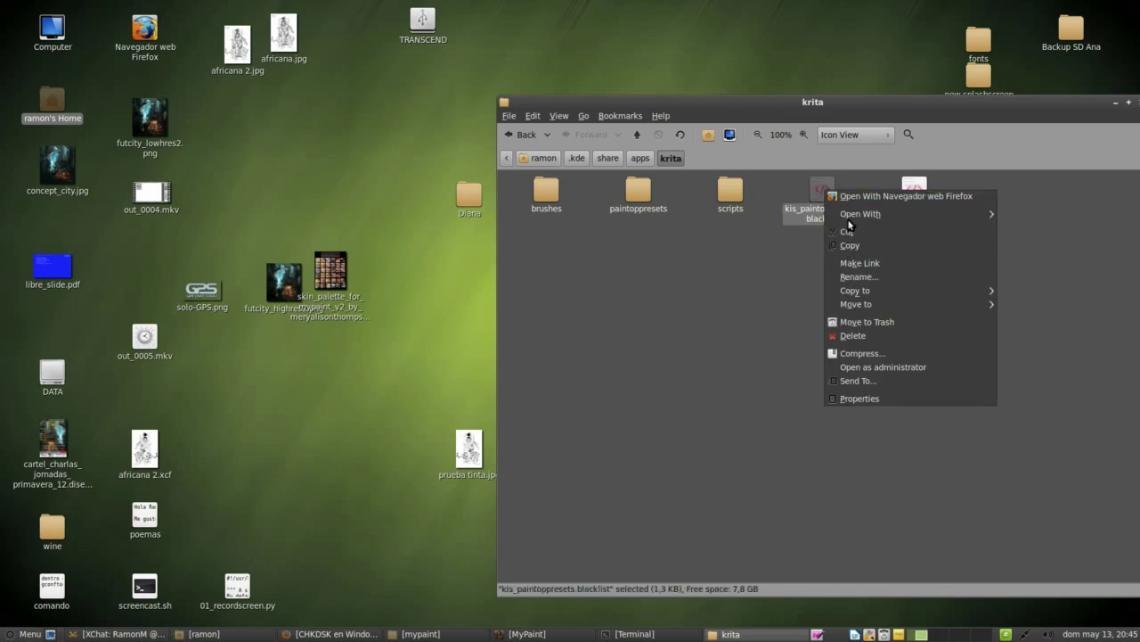
mouse_move(833, 214)
click(764, 241)
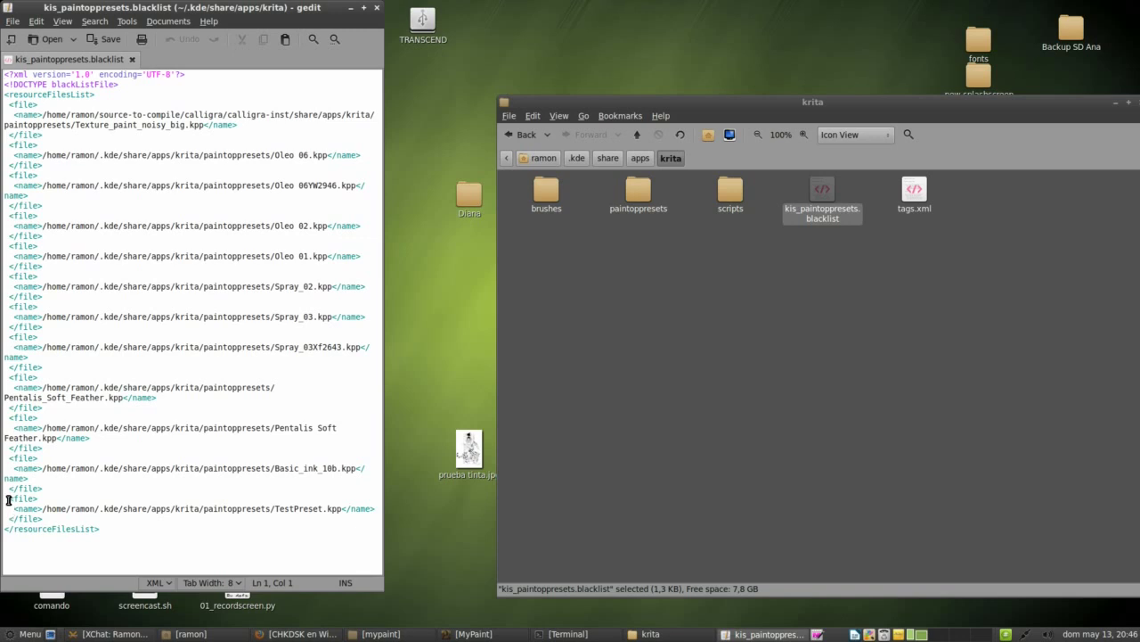
Delete the TestPreset.kpp <file> entry and its blank line, then save the blacklist
drag(10, 509, 113, 519)
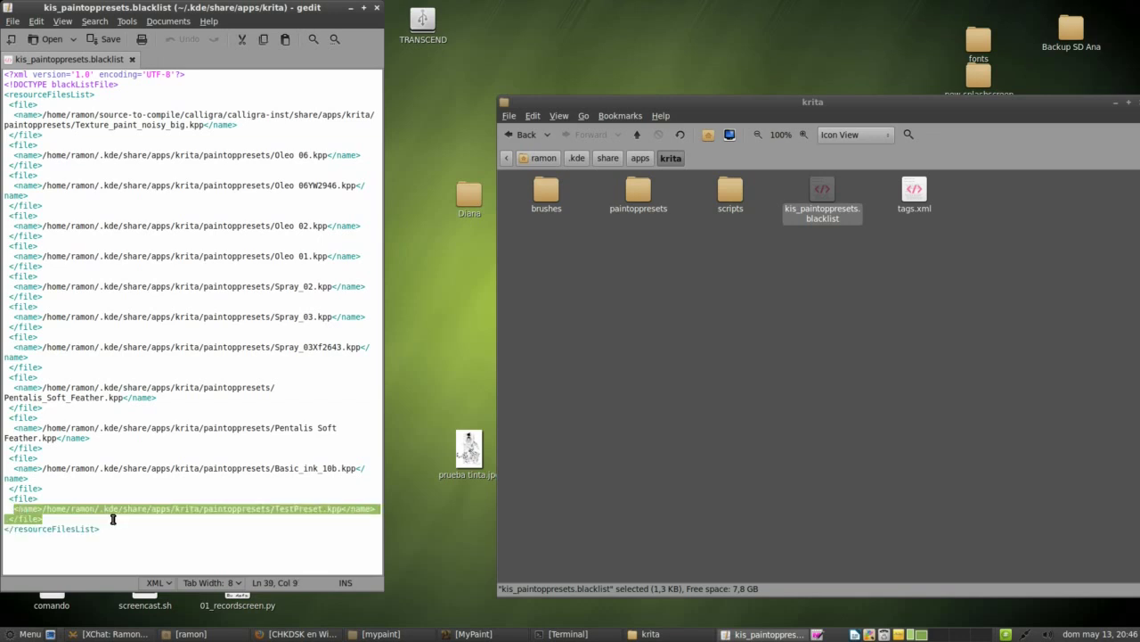
click(9, 506)
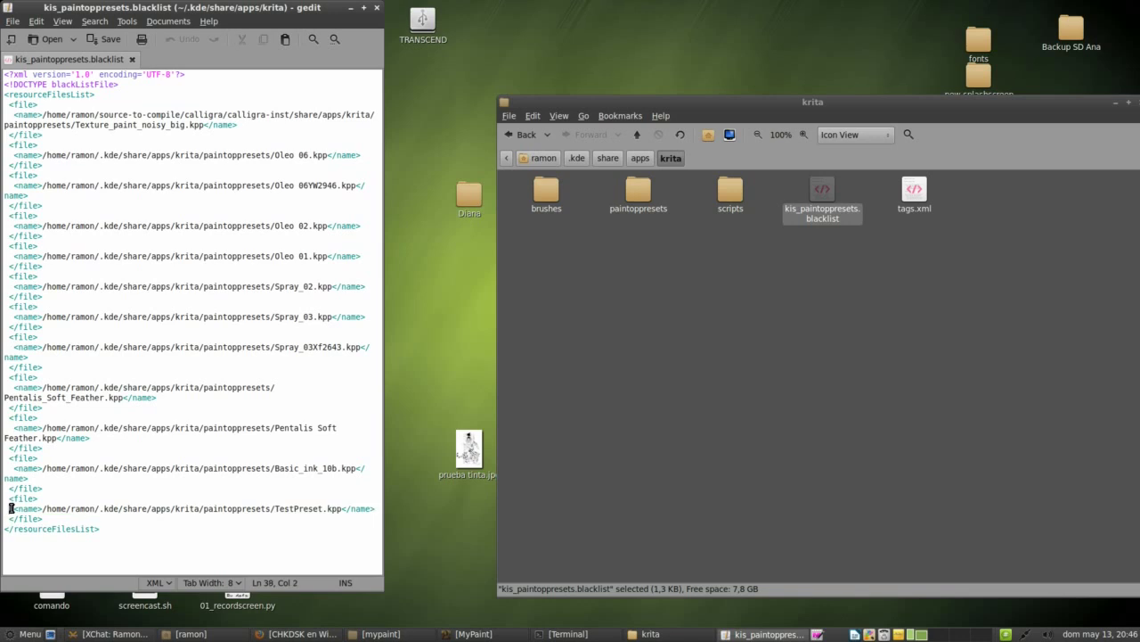
drag(8, 498, 66, 515)
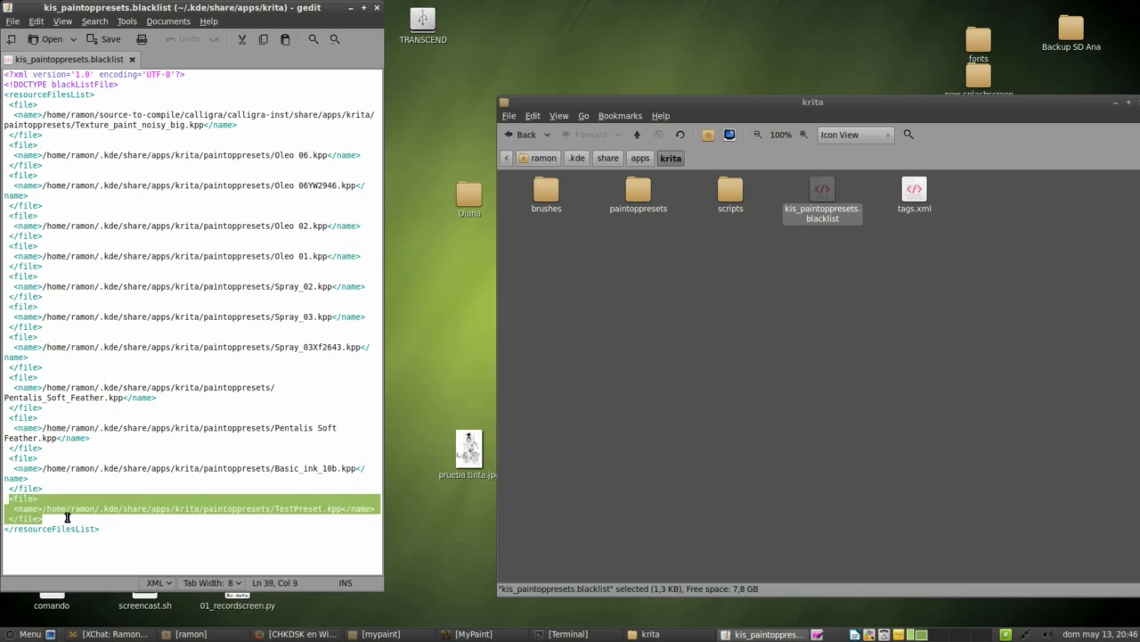
key(Delete)
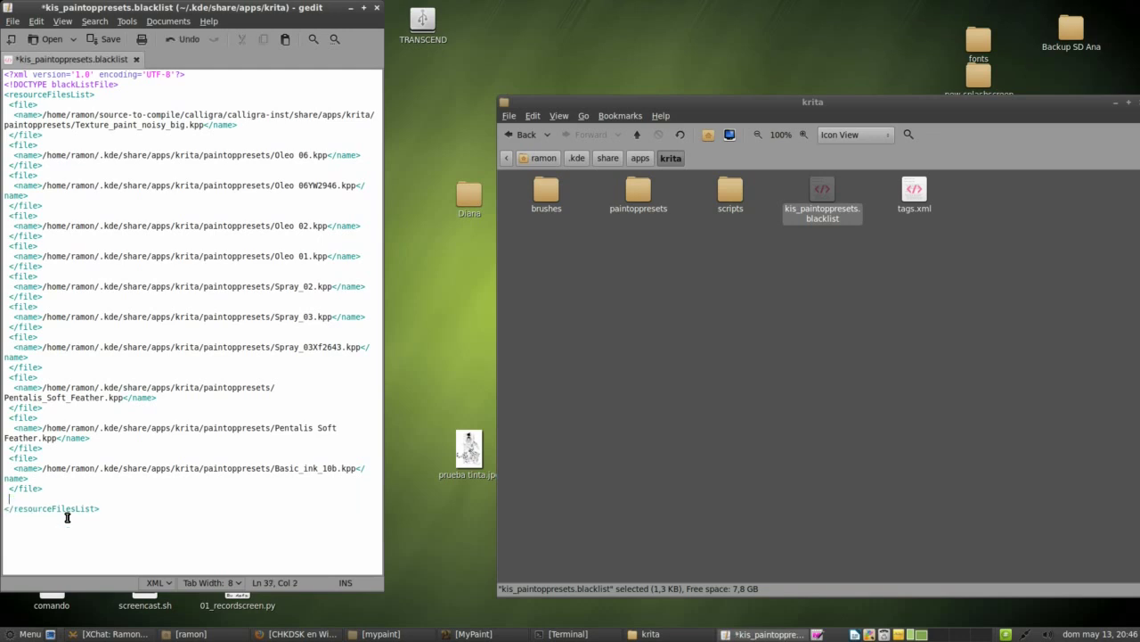
key(Delete)
click(106, 40)
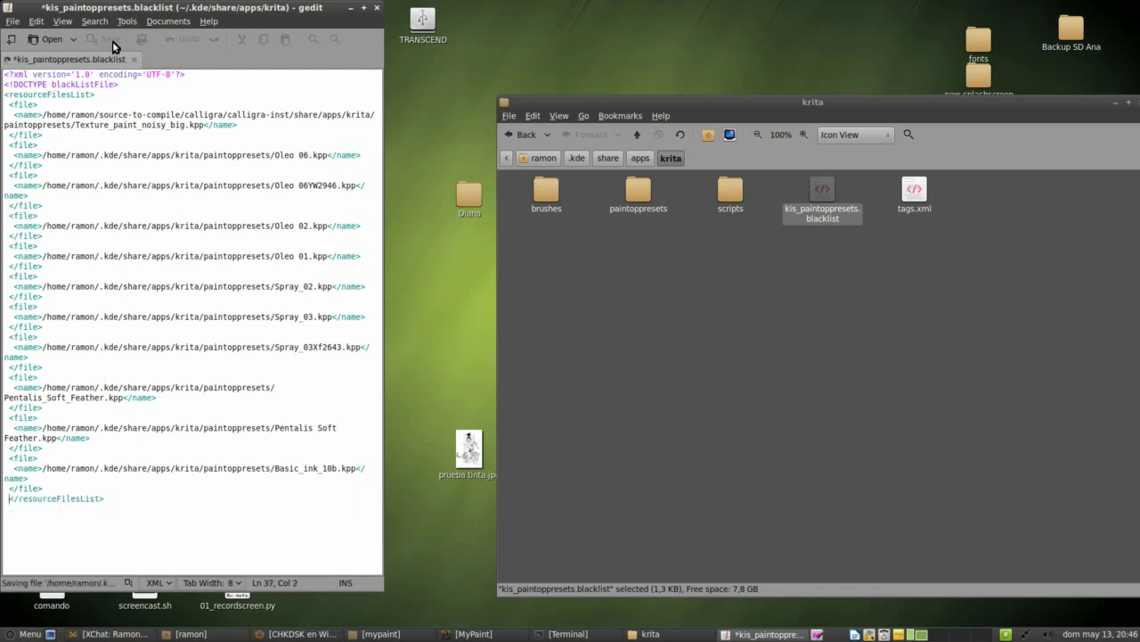
Close the text editor and relaunch Krita from the Graphics applications menu
click(376, 9)
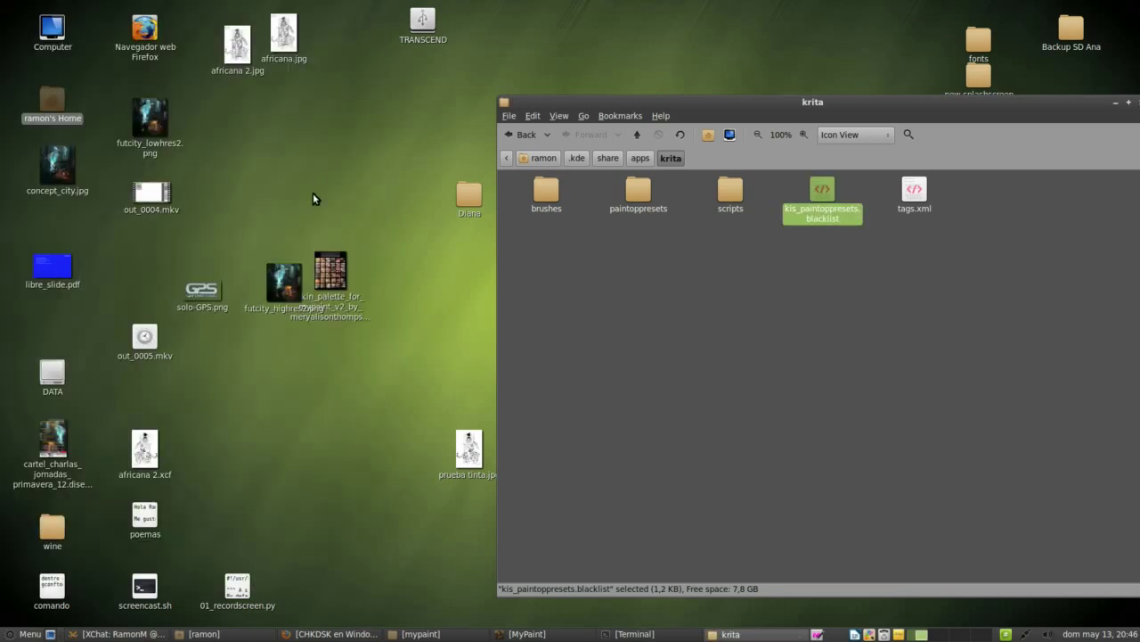
click(26, 633)
mouse_move(133, 426)
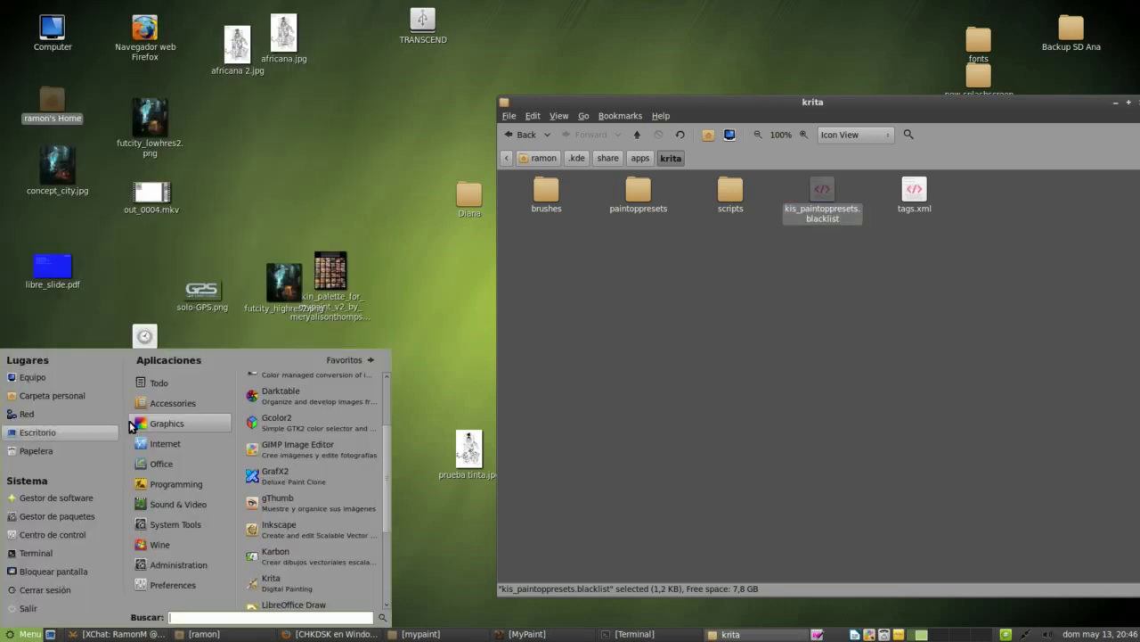
click(307, 581)
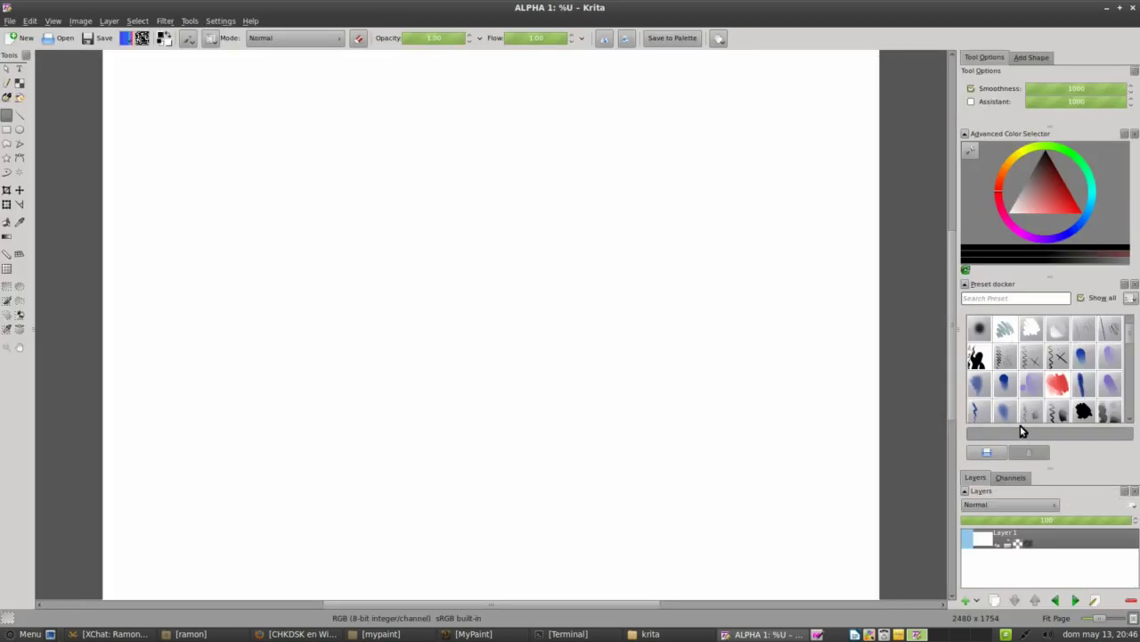
Filter the Preset docker by the 'Testing' tag to show the one restored preset
click(1002, 301)
text(T)
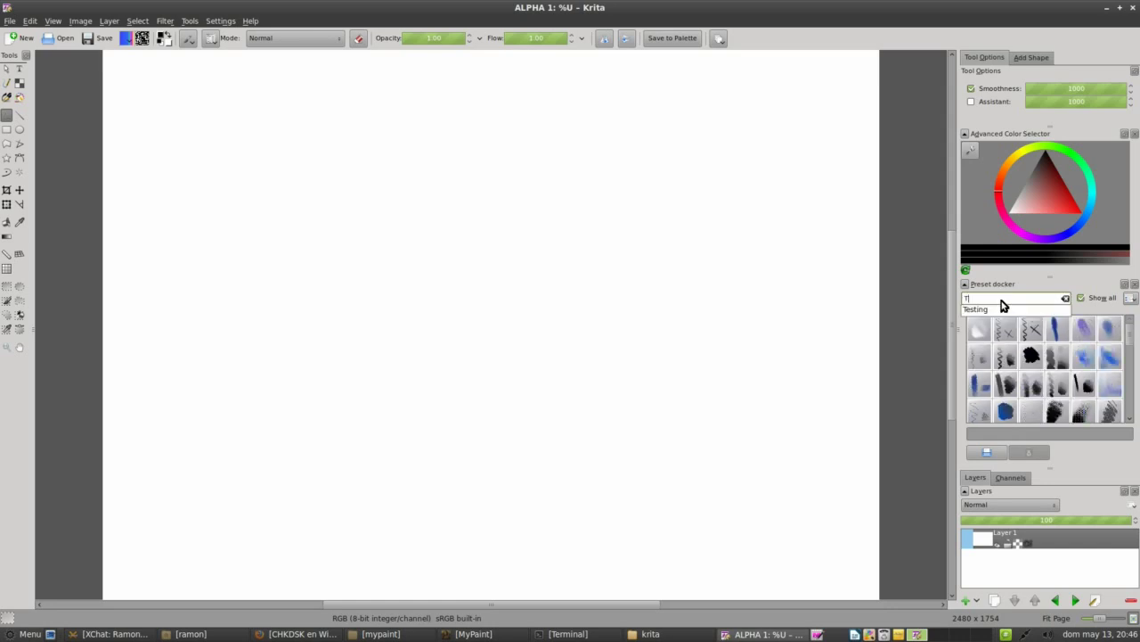
key(Return)
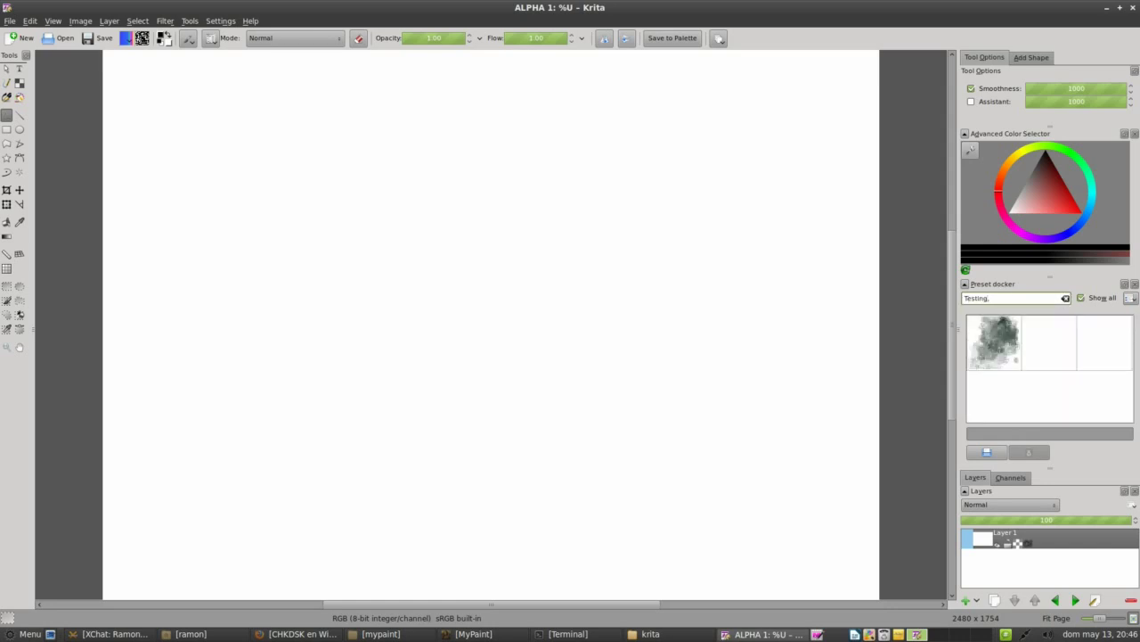
Select the restored Testing preset and paint a long grey textured stroke across the upper canvas
click(989, 338)
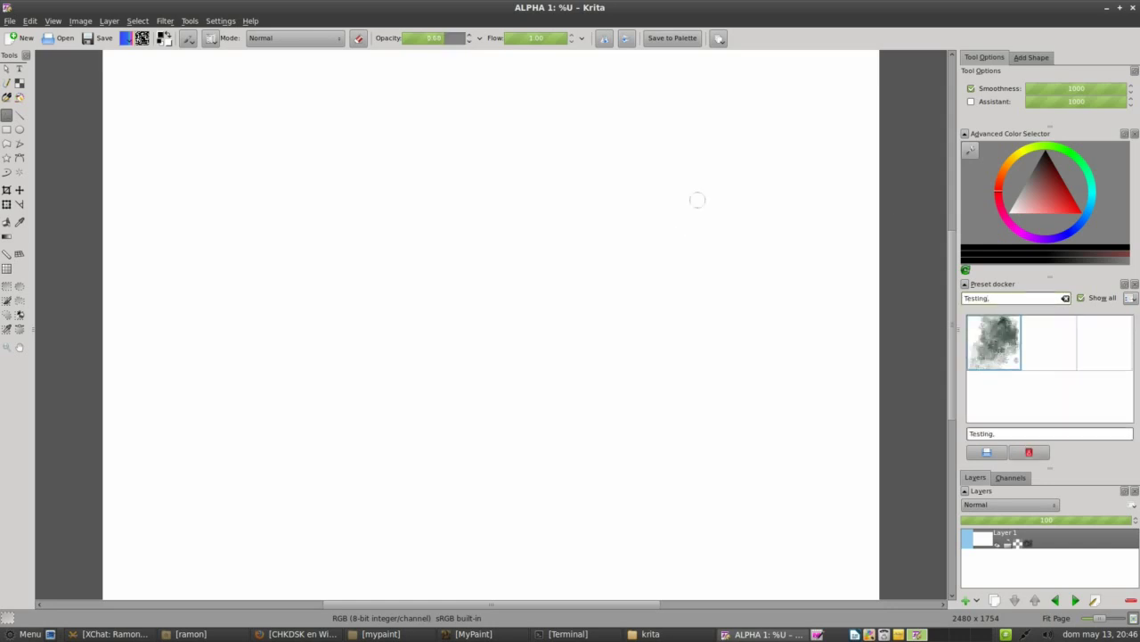
mouse_move(701, 179)
mouse_down()
mouse_move(771, 267)
mouse_move(575, 242)
mouse_move(677, 214)
mouse_move(422, 235)
mouse_move(242, 221)
mouse_up()
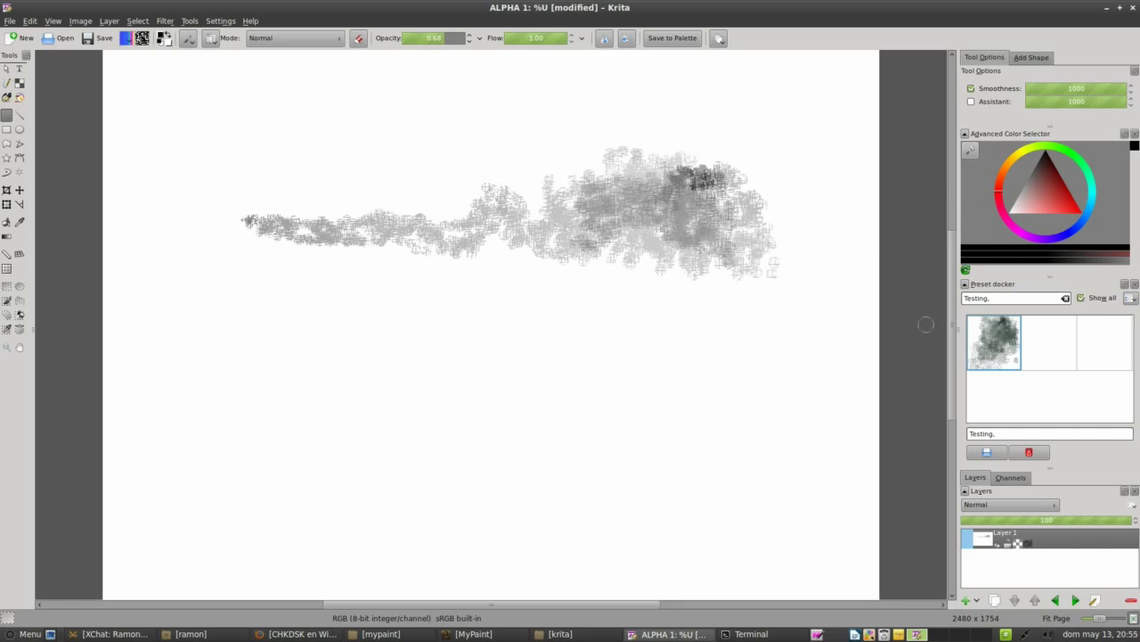
Delete the test preset in Krita, then bring the krita folder window back to the front
click(1034, 452)
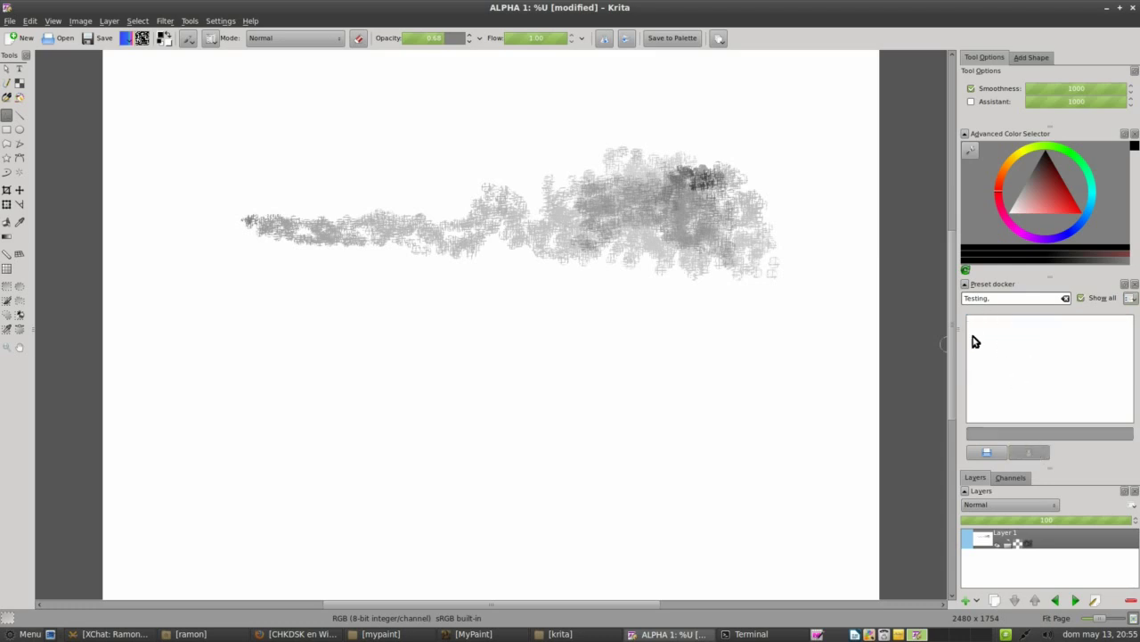
click(1109, 9)
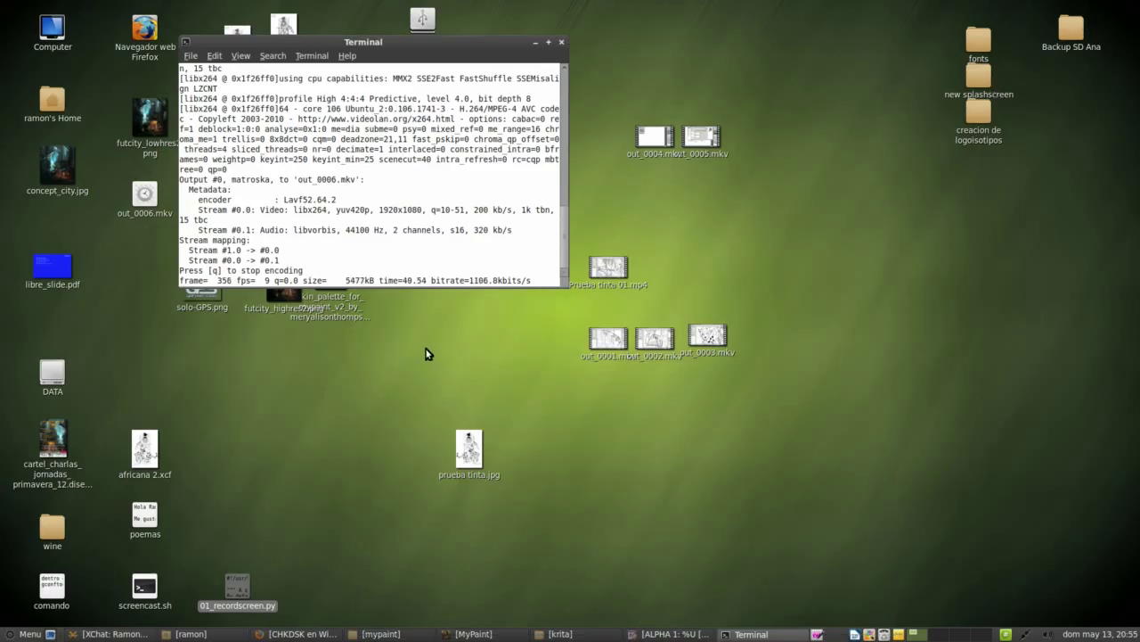
click(535, 41)
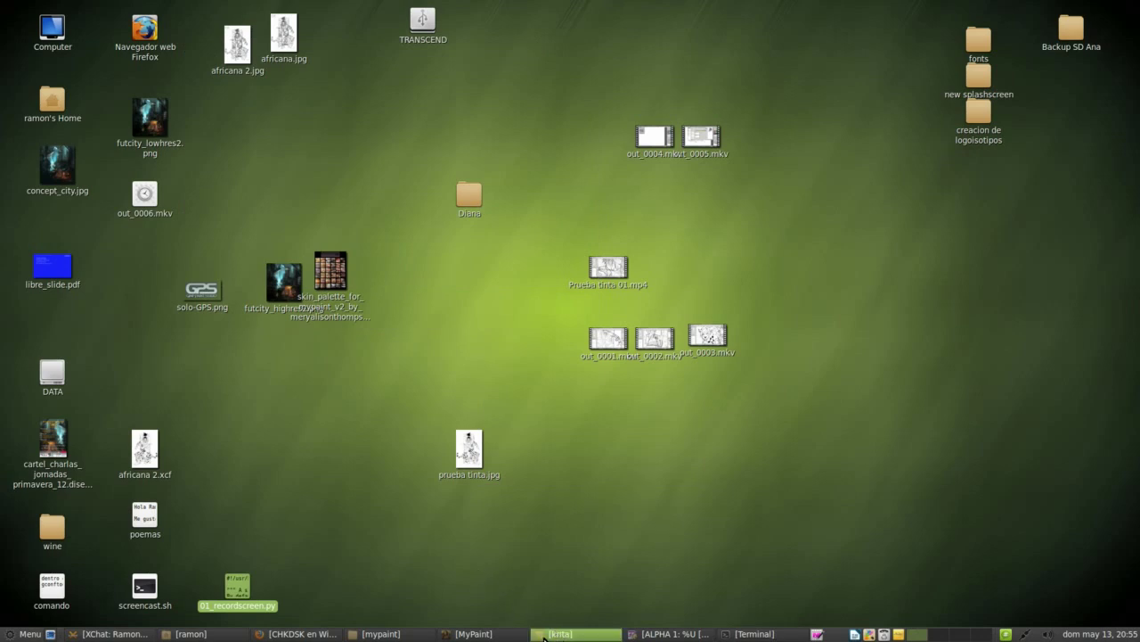
click(549, 634)
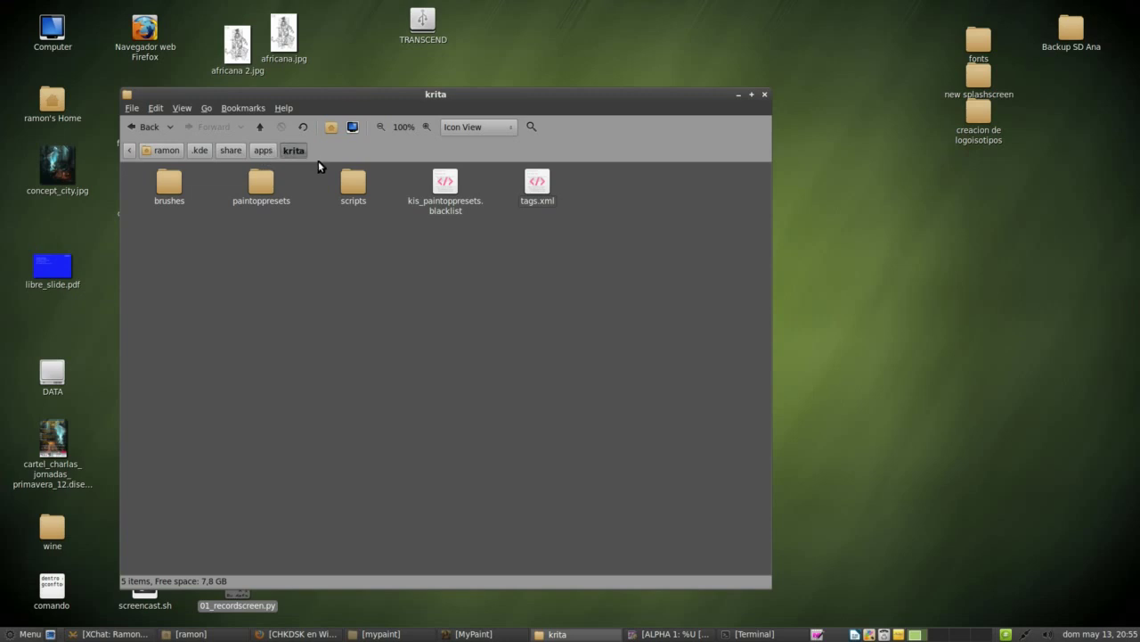
Open the paintoppresets folder and scroll down to TestPreset.kpp
click(261, 185)
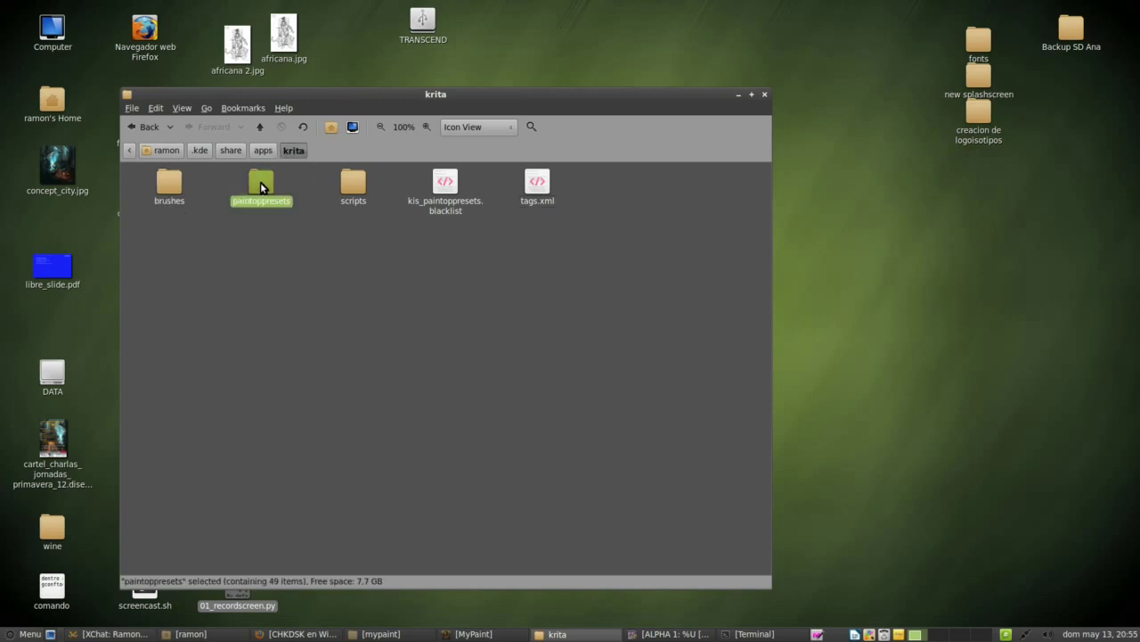
double_click(260, 183)
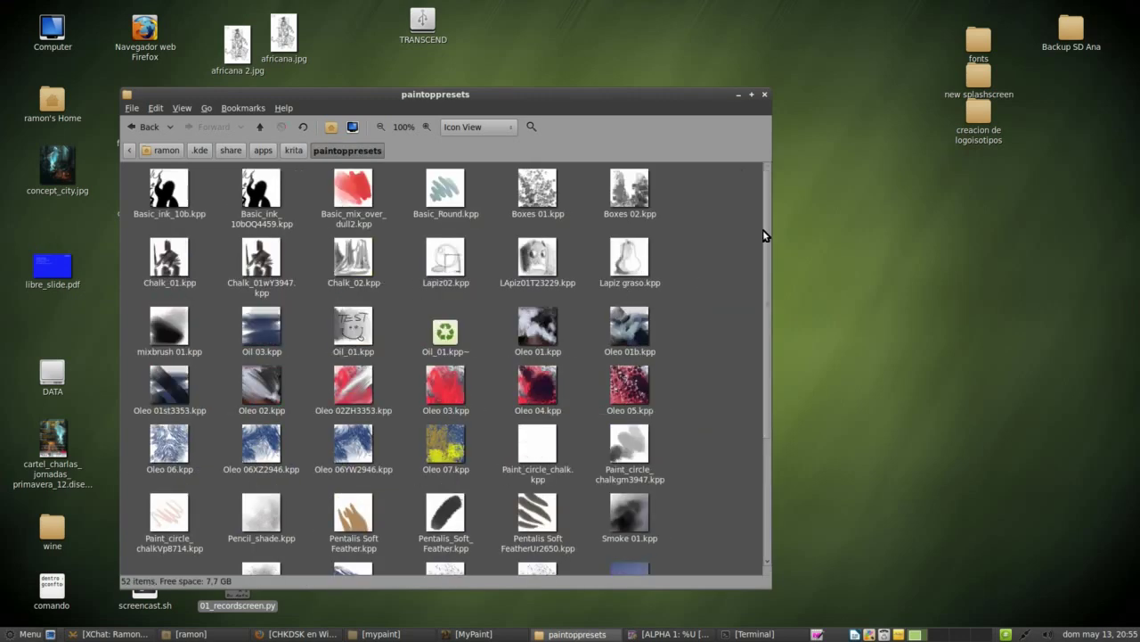
drag(764, 232, 766, 367)
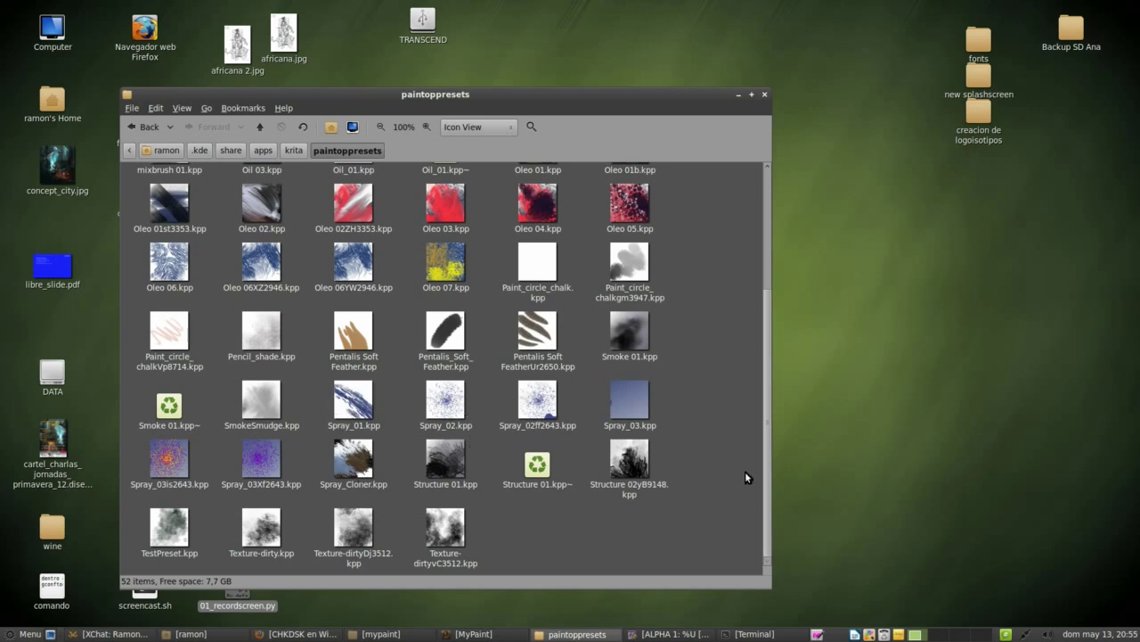
mouse_move(767, 484)
mouse_down()
mouse_move(762, 364)
mouse_move(785, 497)
mouse_up()
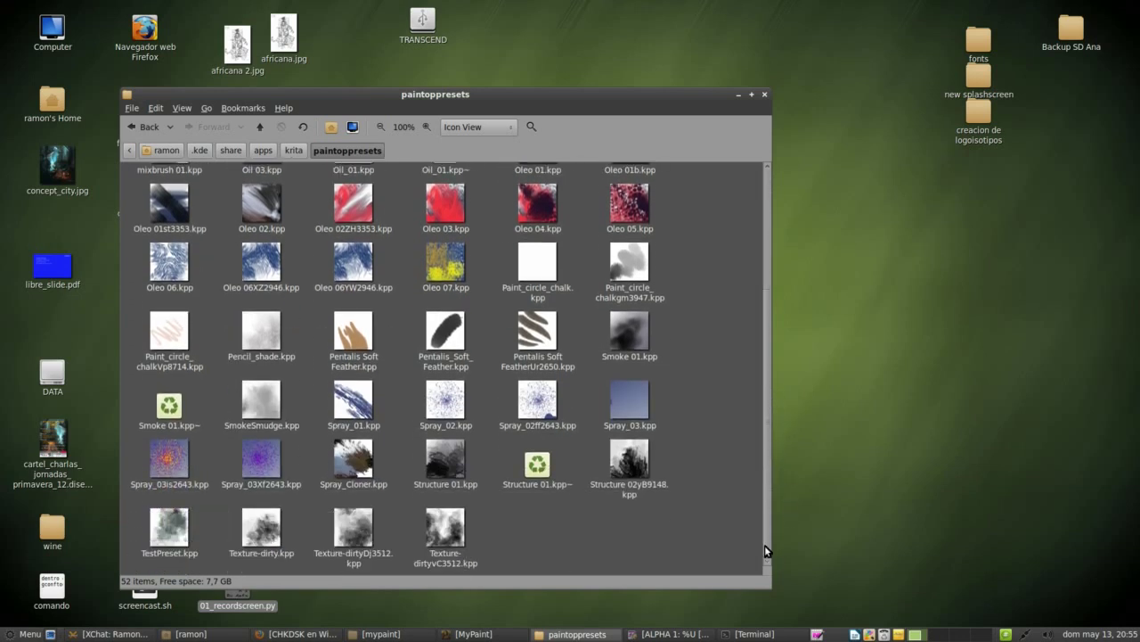
Delete TestPreset.kpp, leaving 51 items, and minimize the file manager
click(177, 528)
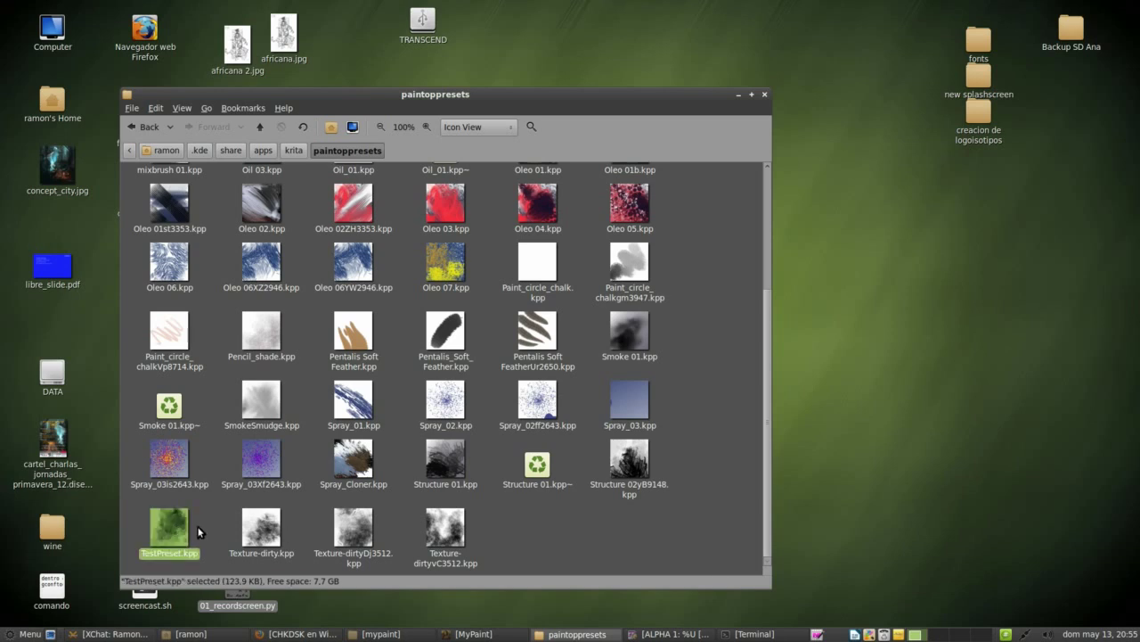
key(Delete)
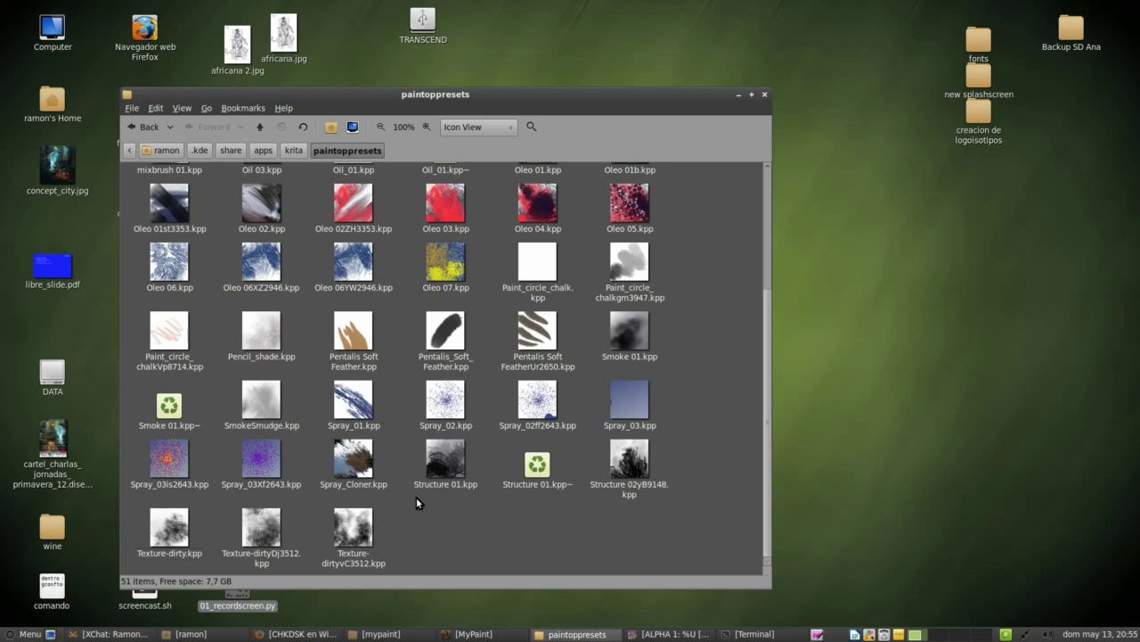
click(738, 94)
Check that TestPreset.kpp sits among the 747 Trash items, then close Trash and restore Krita
click(619, 229)
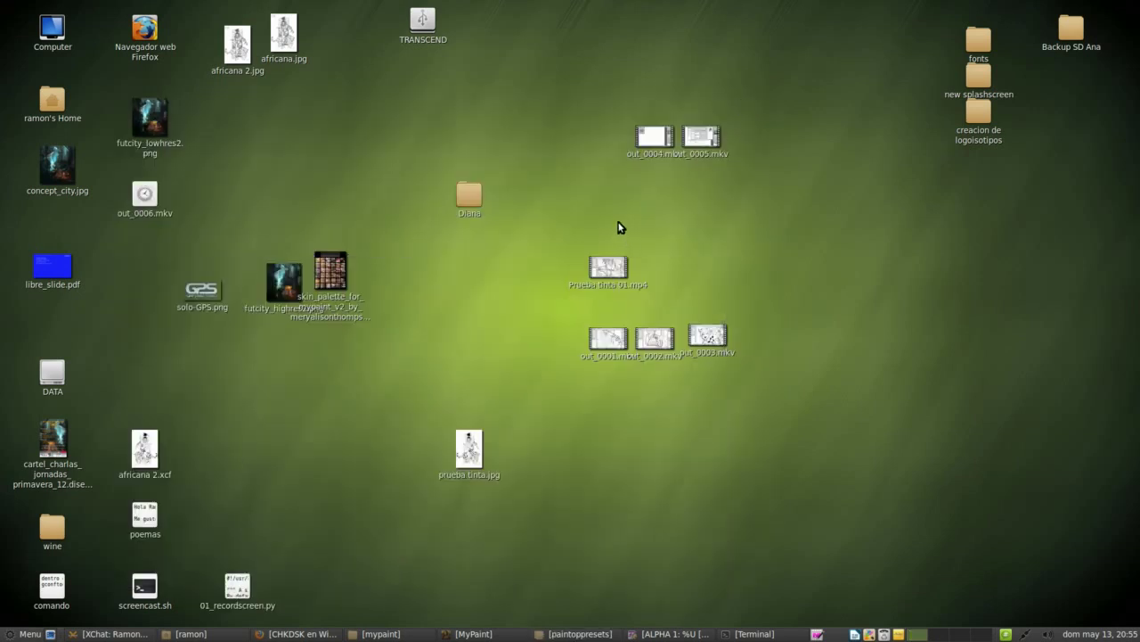
click(29, 633)
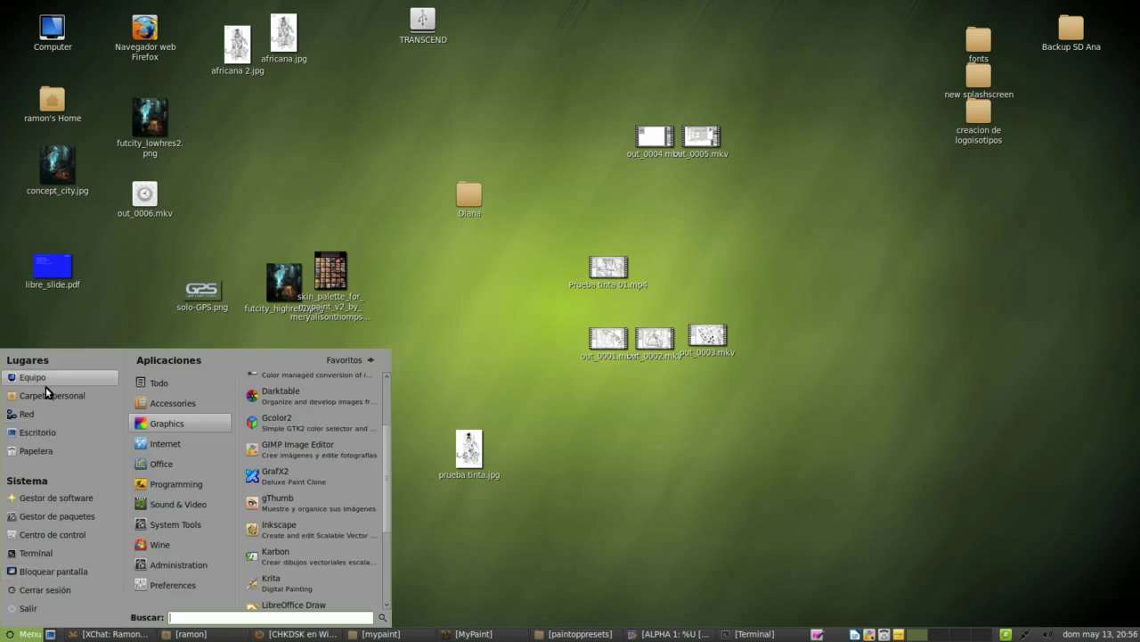
click(43, 451)
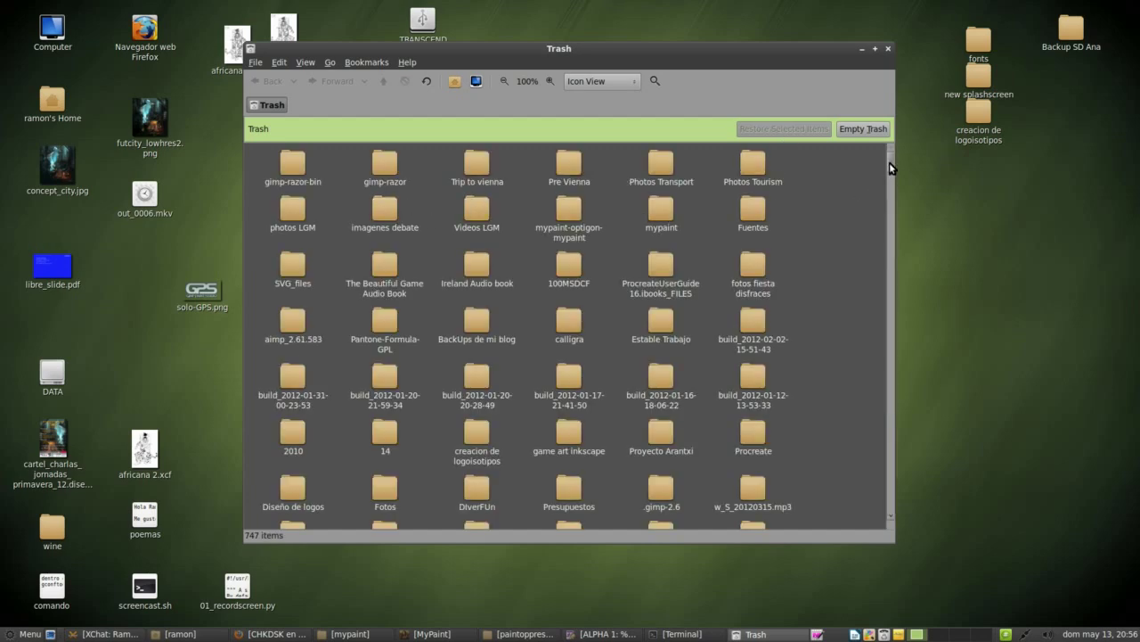
drag(889, 162, 888, 238)
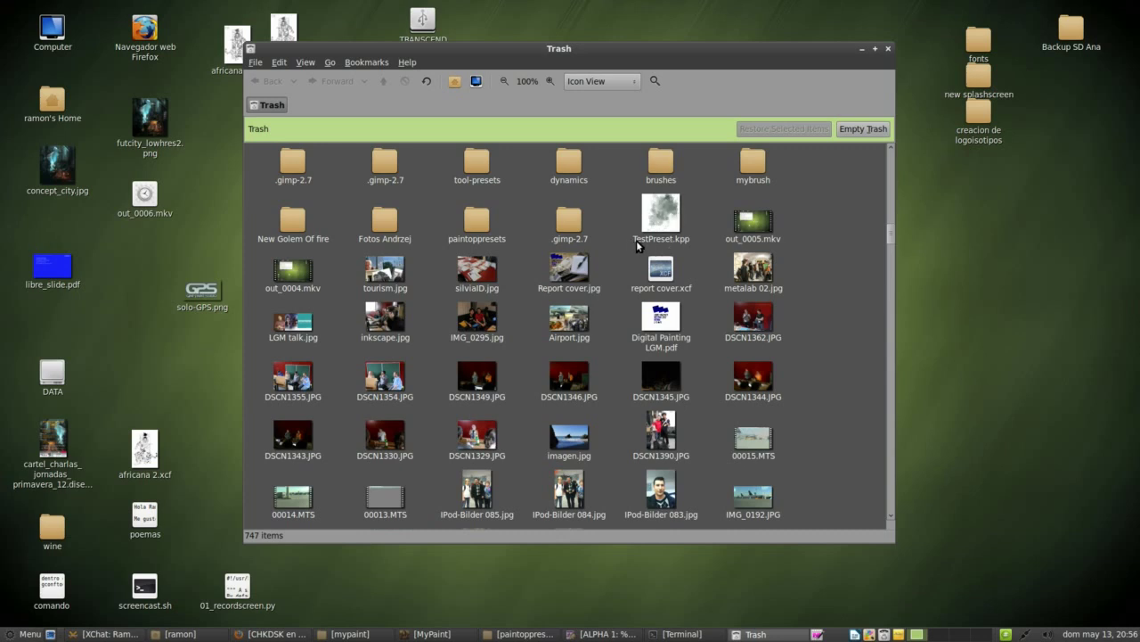
click(888, 48)
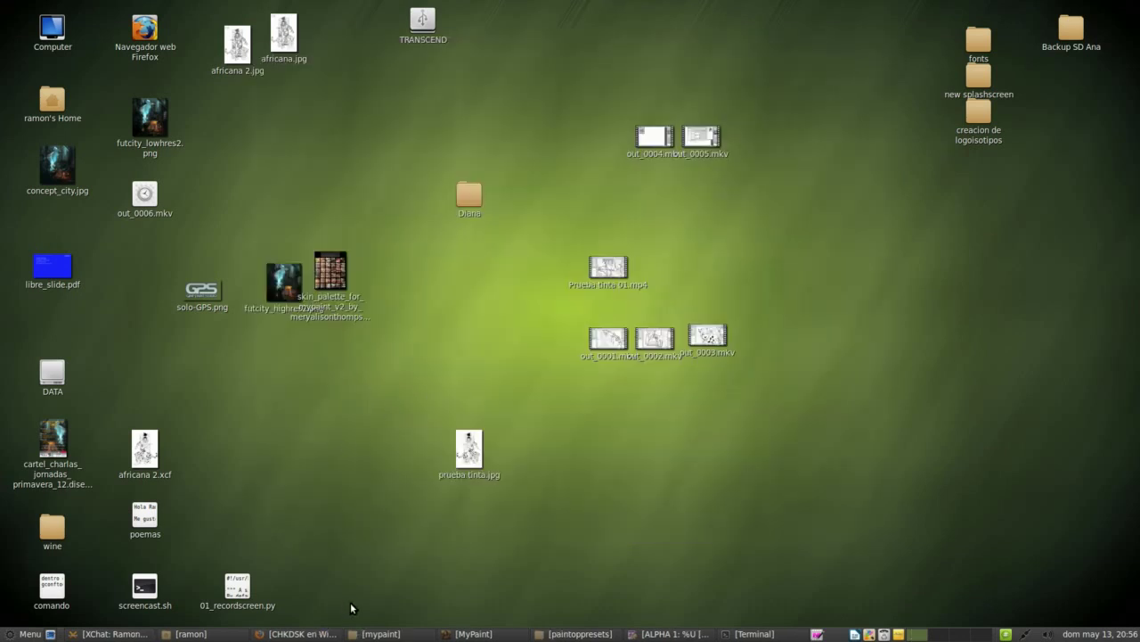
click(628, 634)
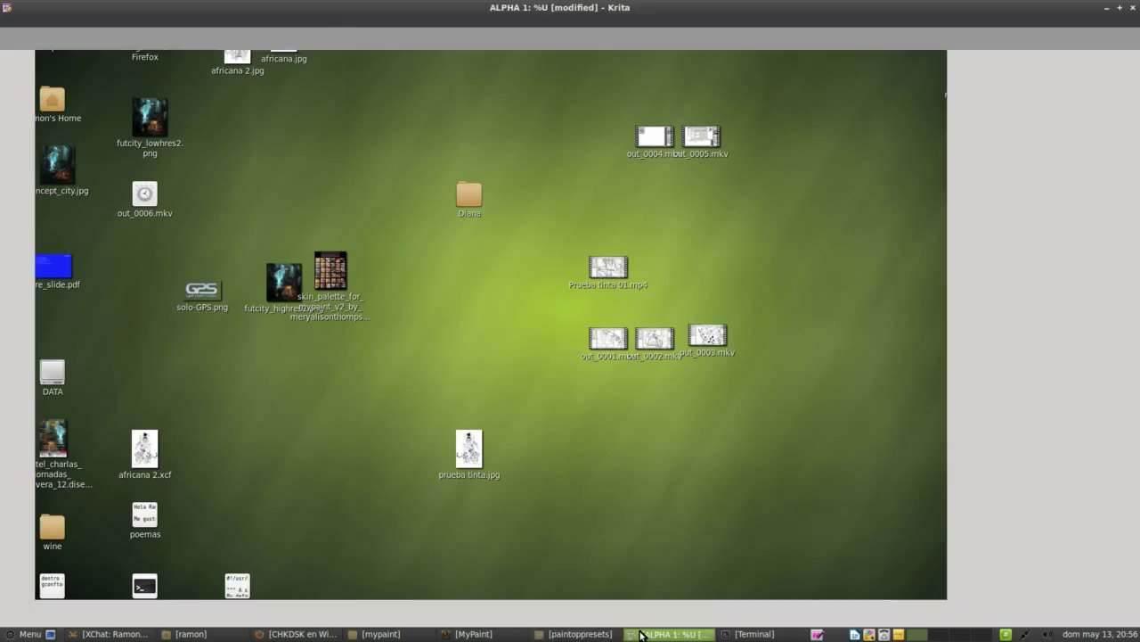